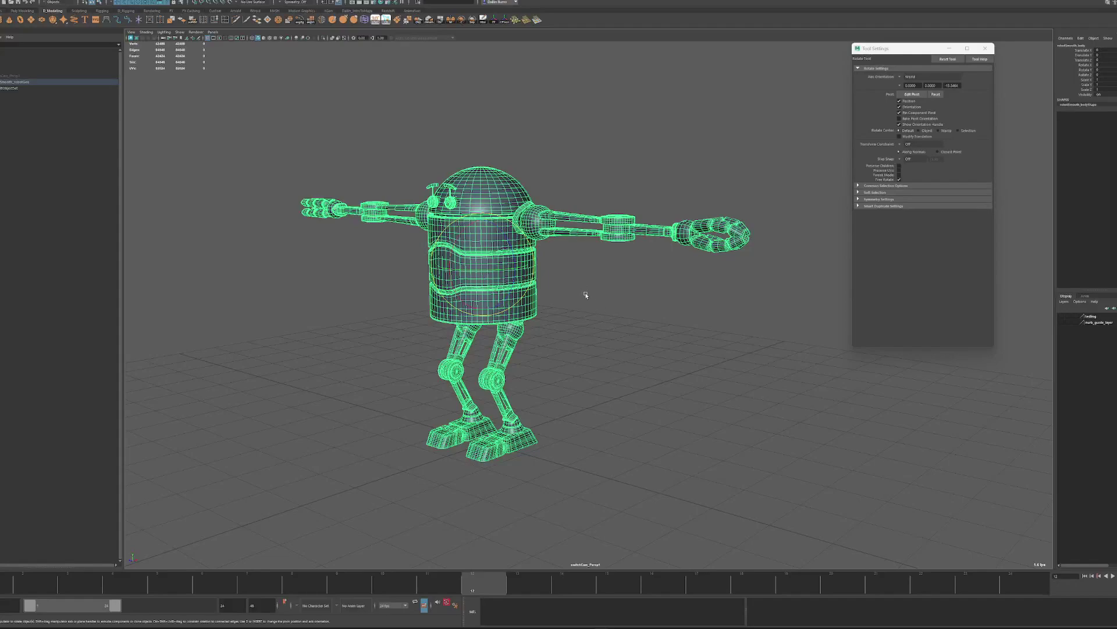
Close the floating Tool Settings window and clear the robot's selection.
{"action": "scroll", "coordinate": [586, 294], "scroll_direction": "up", "scroll_amount": 5}
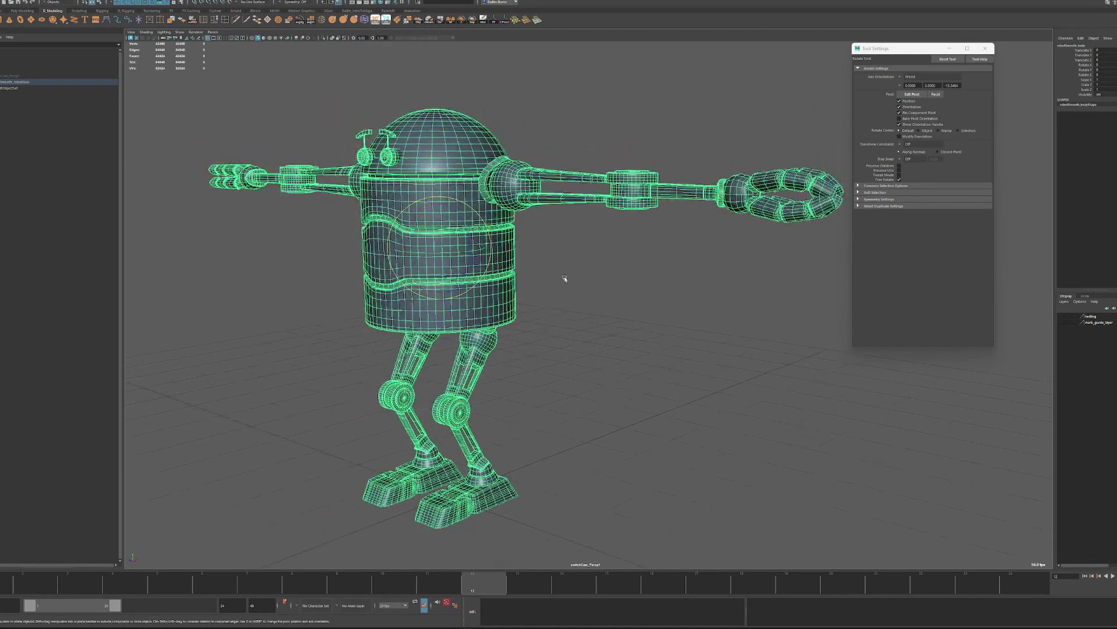
{"action": "middle_click_drag", "start_coordinate": [565, 279], "coordinate": [663, 300], "text": "alt"}
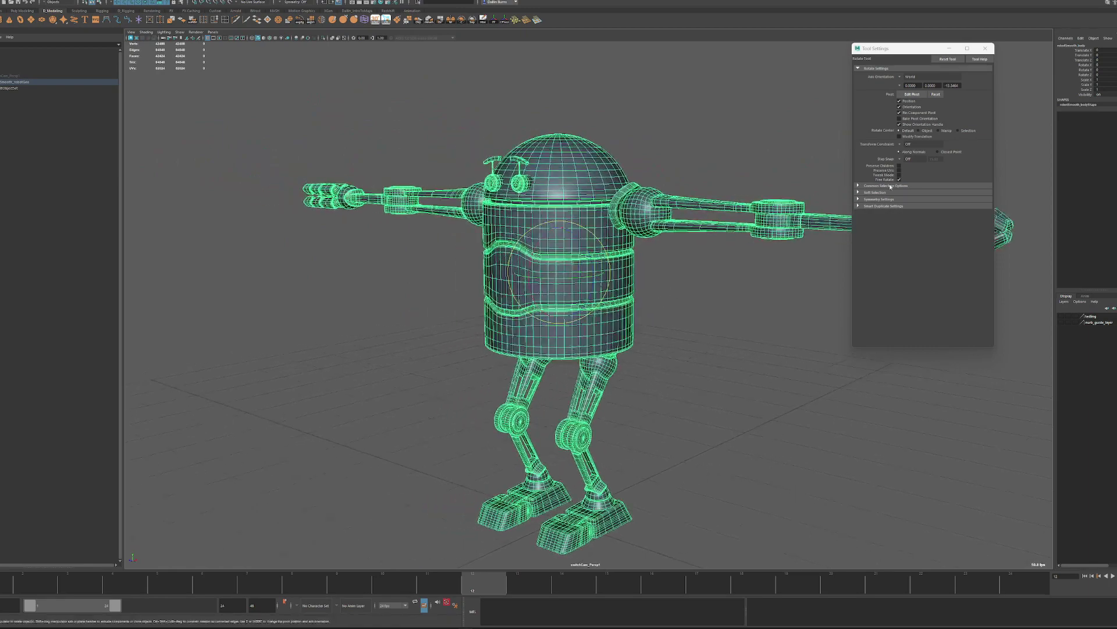
{"action": "left_click", "coordinate": [987, 51]}
{"action": "left_click_drag", "start_coordinate": [725, 348], "coordinate": [662, 379], "text": "alt"}
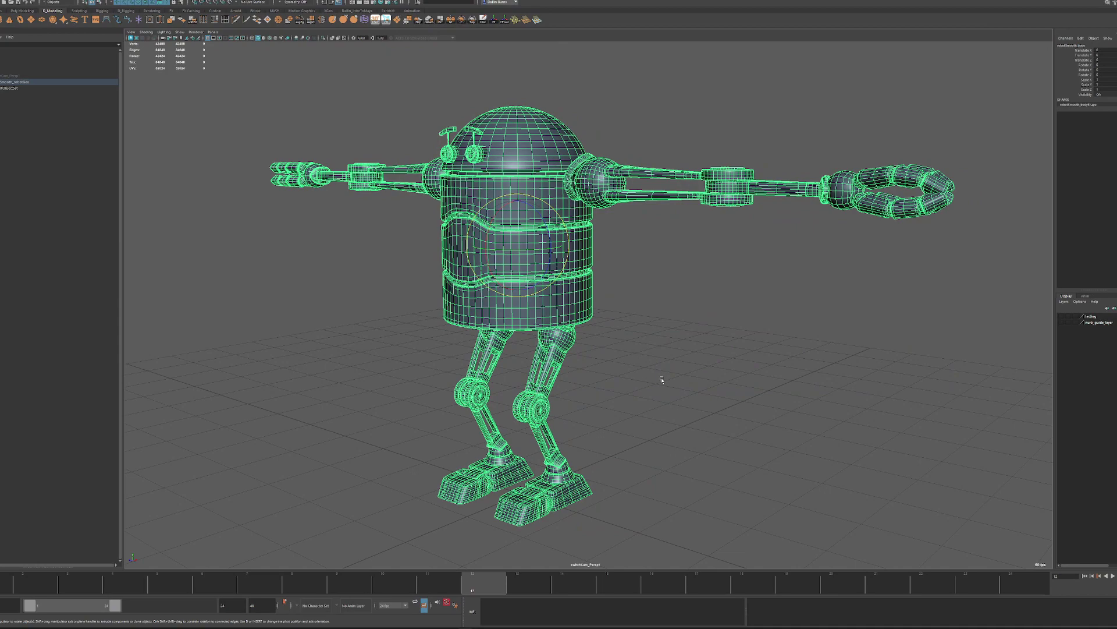
{"action": "left_click", "coordinate": [601, 362]}
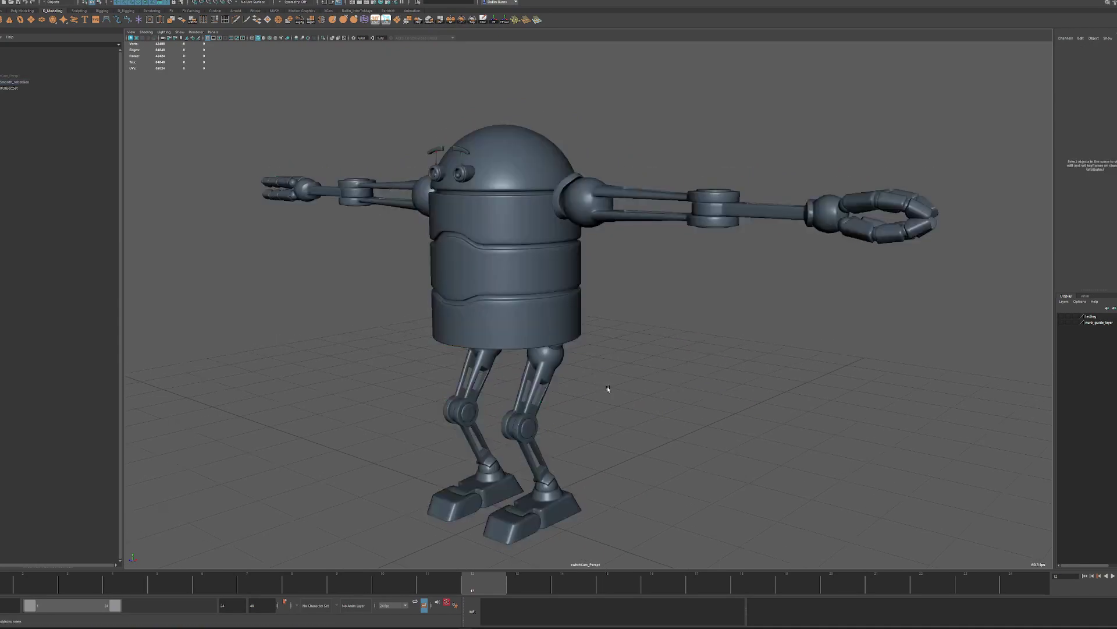
{"action": "middle_click_drag", "start_coordinate": [604, 366], "coordinate": [608, 365], "text": "alt"}
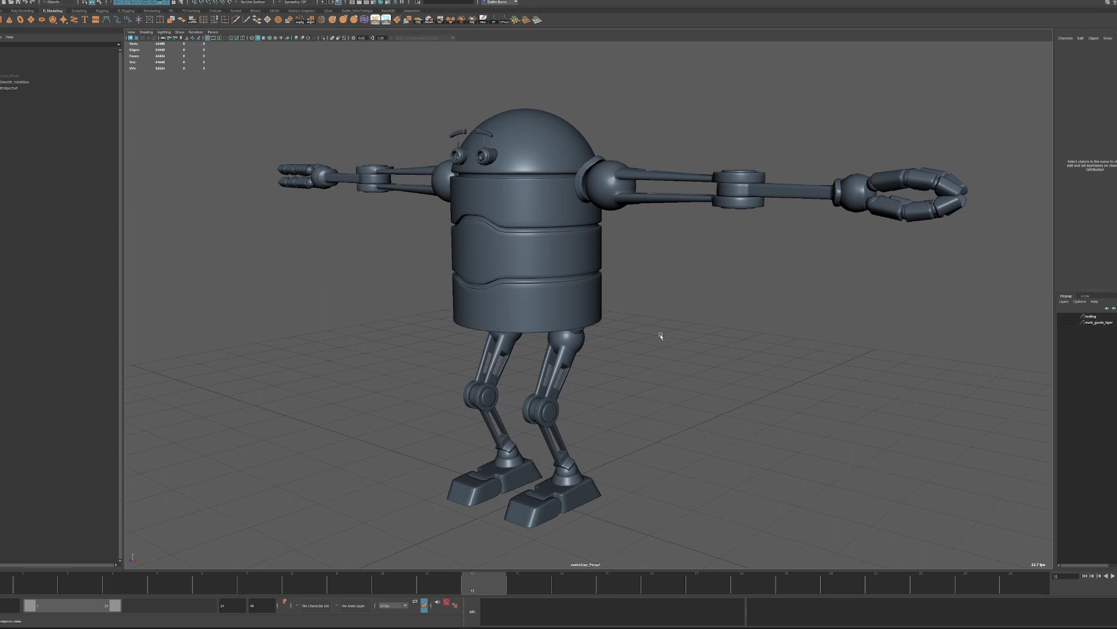
{"action": "middle_click_drag", "start_coordinate": [632, 337], "coordinate": [645, 357], "text": "alt"}
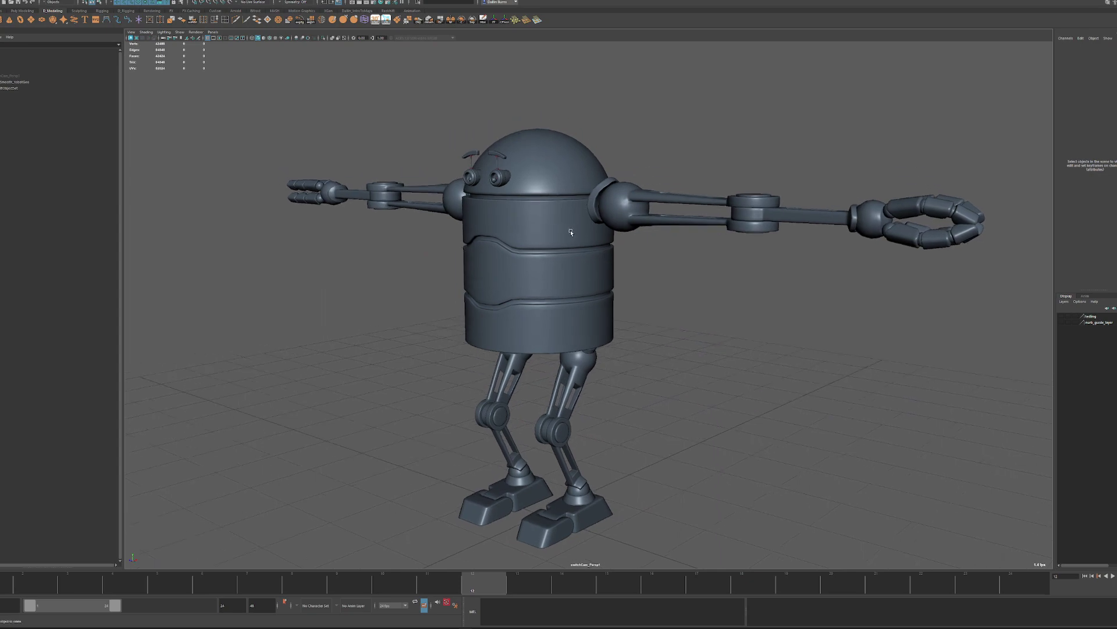
Select the robot's body to highlight all its attached parts, and clear the selection.
{"action": "left_click", "coordinate": [571, 232]}
{"action": "right_click_drag", "start_coordinate": [659, 294], "coordinate": [689, 302], "text": "alt"}
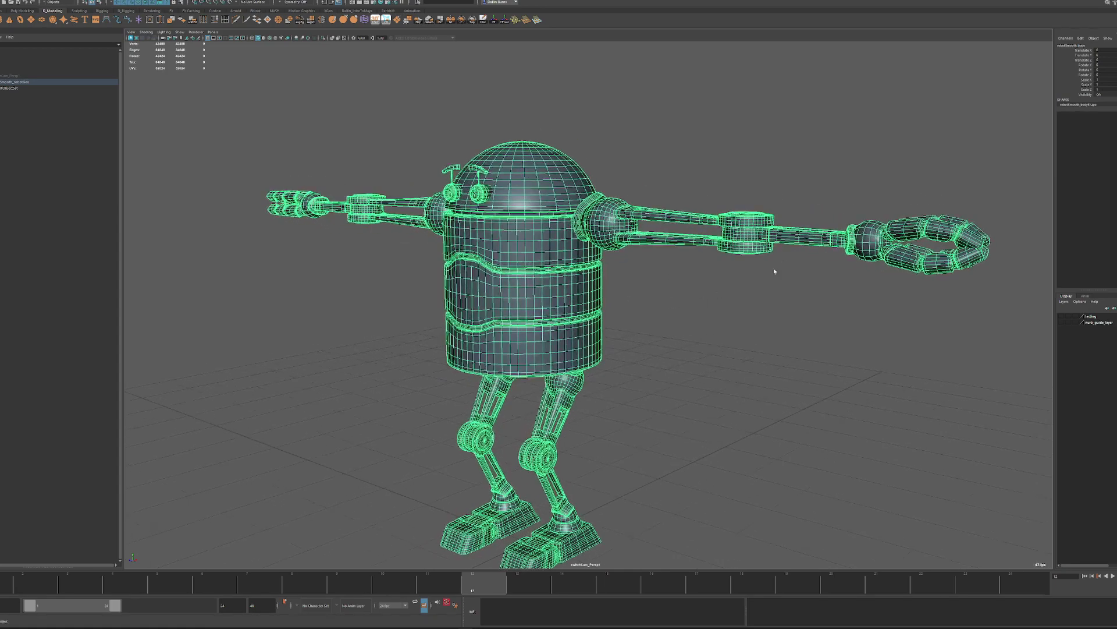
{"action": "left_click", "coordinate": [793, 285]}
{"action": "left_click_drag", "start_coordinate": [794, 285], "coordinate": [810, 321], "text": "alt"}
{"action": "middle_click_drag", "start_coordinate": [810, 321], "coordinate": [700, 332], "text": "alt"}
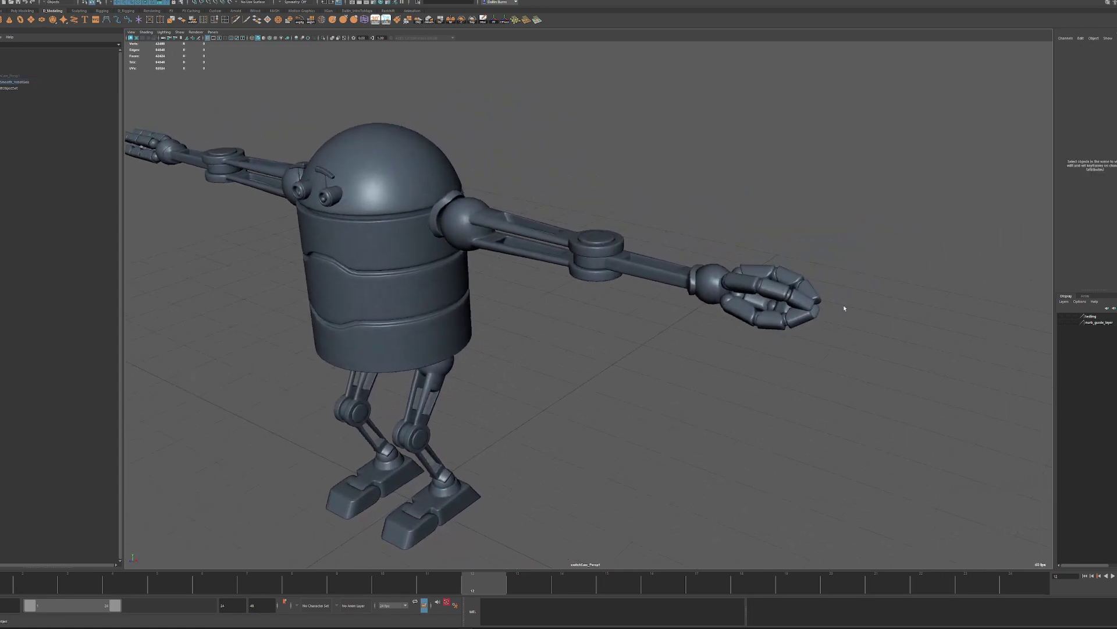
Try rotating all the finger segments of the robot's left hand together, undo the rotation and deselect them.
{"action": "left_click_drag", "start_coordinate": [882, 263], "coordinate": [794, 321]}
{"action": "key", "text": "e"}
{"action": "key", "text": "ctrl+z"}
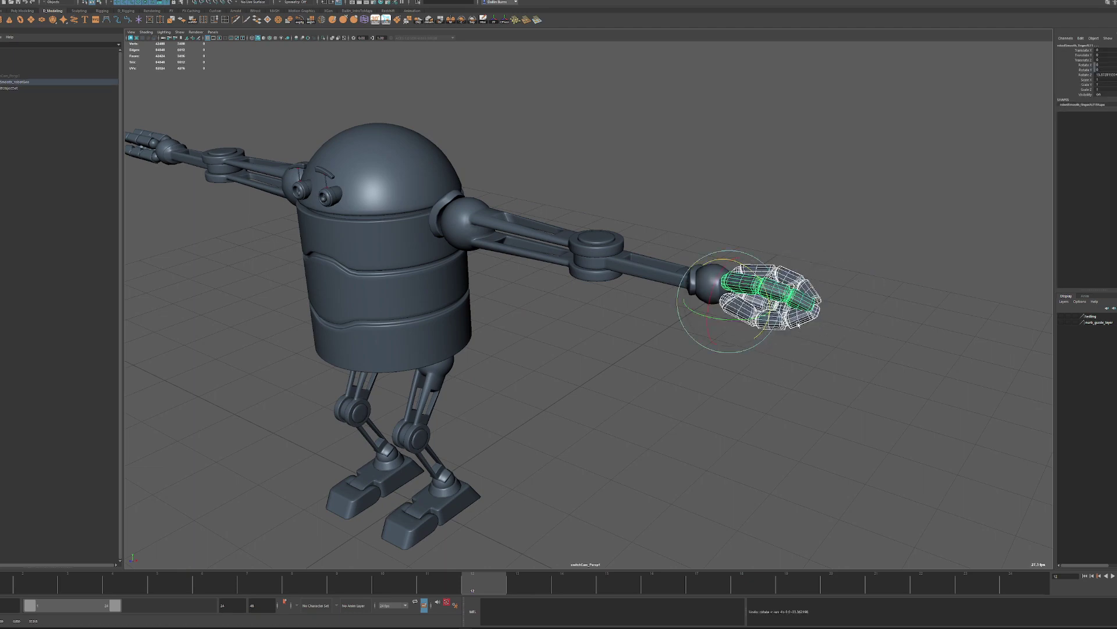
{"action": "middle_click_drag", "start_coordinate": [783, 346], "coordinate": [726, 372], "text": "alt"}
{"action": "left_click_drag", "start_coordinate": [707, 401], "coordinate": [750, 398], "text": "alt"}
{"action": "key", "text": "q"}
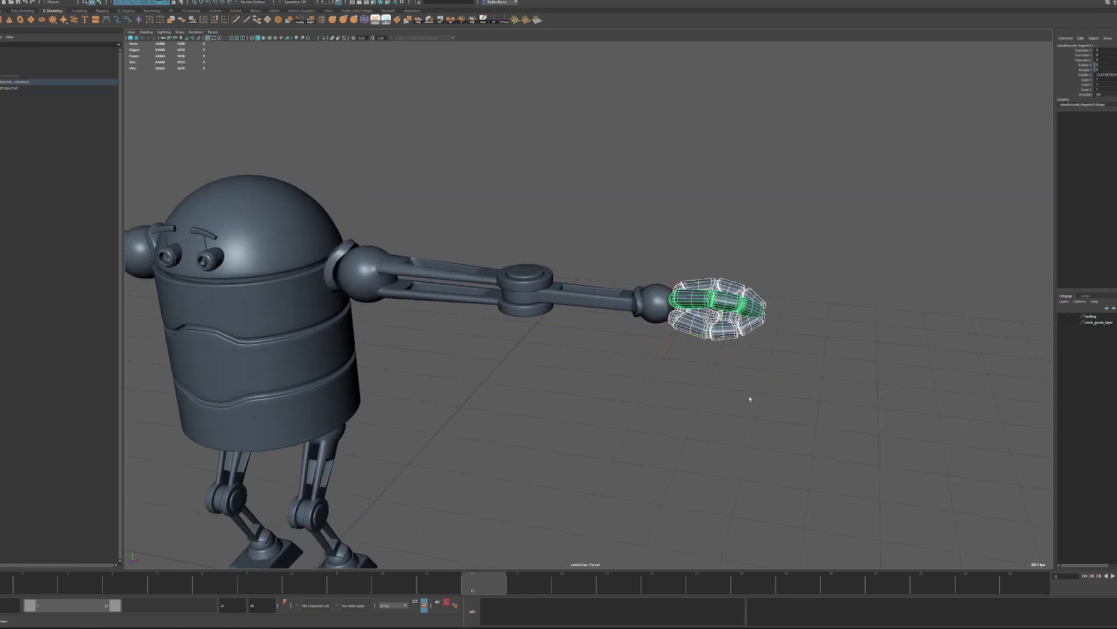
{"action": "left_click", "coordinate": [751, 399]}
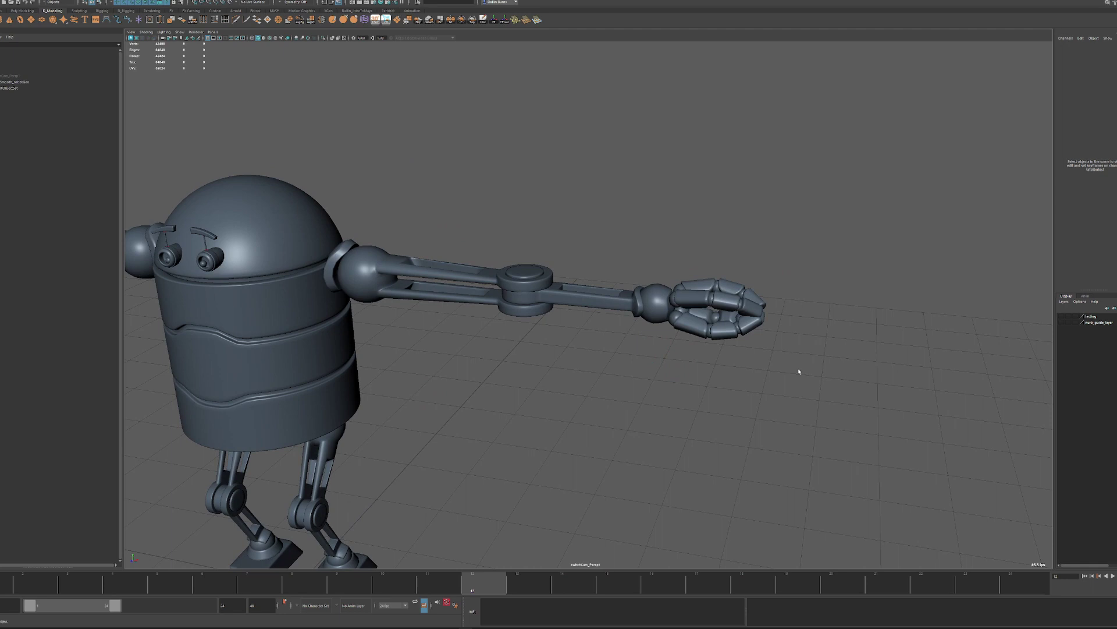
Repeat the rotation test on the curved left-hand fingers and undo the rotations.
{"action": "left_click_drag", "start_coordinate": [800, 373], "coordinate": [669, 355]}
{"action": "key", "text": "e"}
{"action": "key", "text": "ctrl+z"}
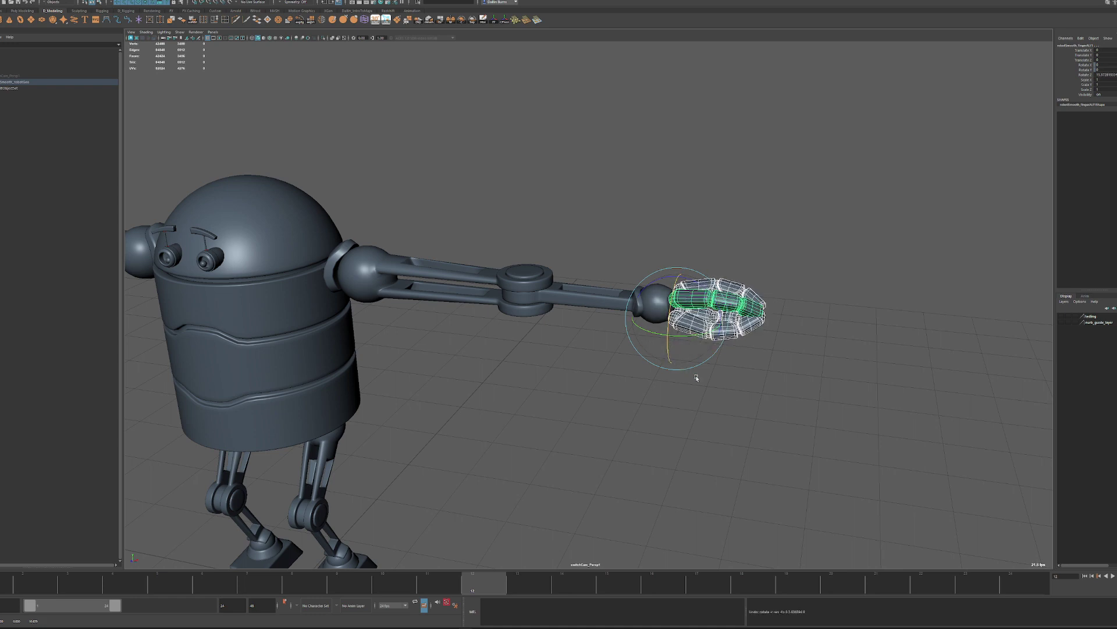
{"action": "left_click", "coordinate": [740, 393]}
{"action": "left_click_drag", "start_coordinate": [764, 347], "coordinate": [787, 336]}
{"action": "key", "text": "e"}
{"action": "key", "text": "ctrl+z"}
{"action": "key", "text": "ctrl+z"}
Try curling all the straight finger segments of the robot's right hand together, undo the rotation and deselect them.
{"action": "left_click_drag", "start_coordinate": [696, 359], "coordinate": [551, 414], "text": "alt"}
{"action": "left_click_drag", "start_coordinate": [423, 308], "coordinate": [539, 337], "text": "alt"}
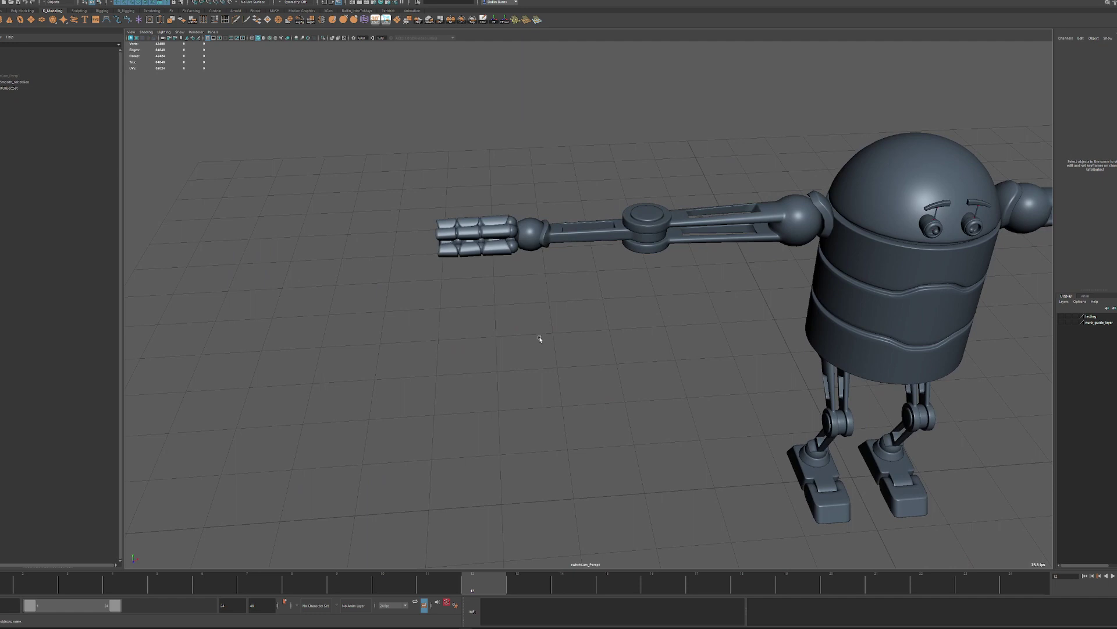
{"action": "left_click_drag", "start_coordinate": [386, 215], "coordinate": [476, 332]}
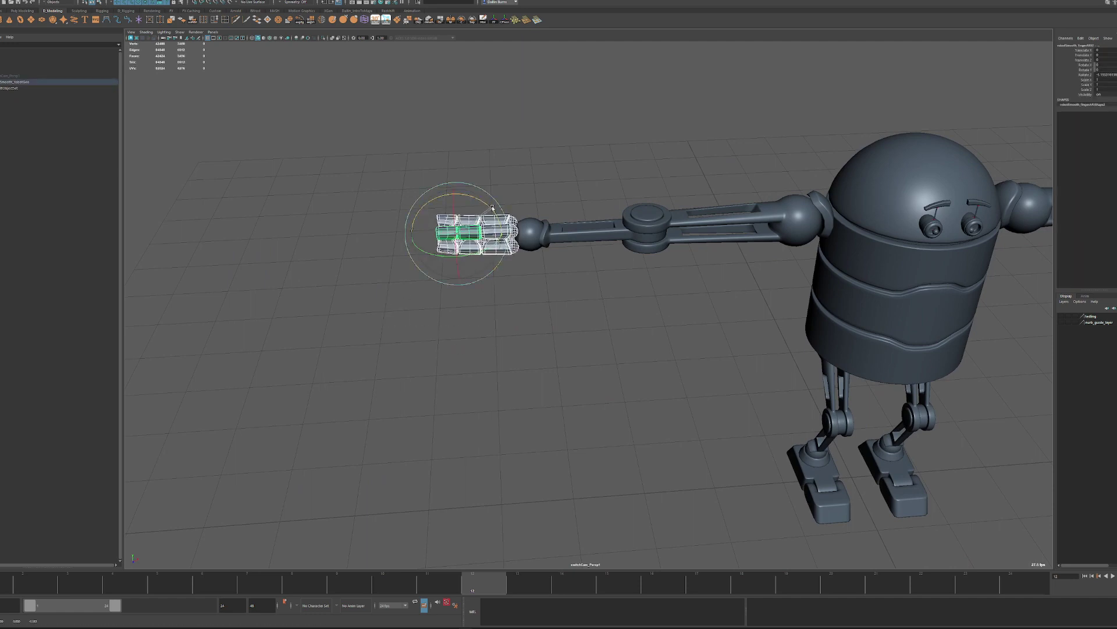
{"action": "left_click_drag", "start_coordinate": [492, 206], "coordinate": [475, 196]}
{"action": "key", "text": "ctrl+z"}
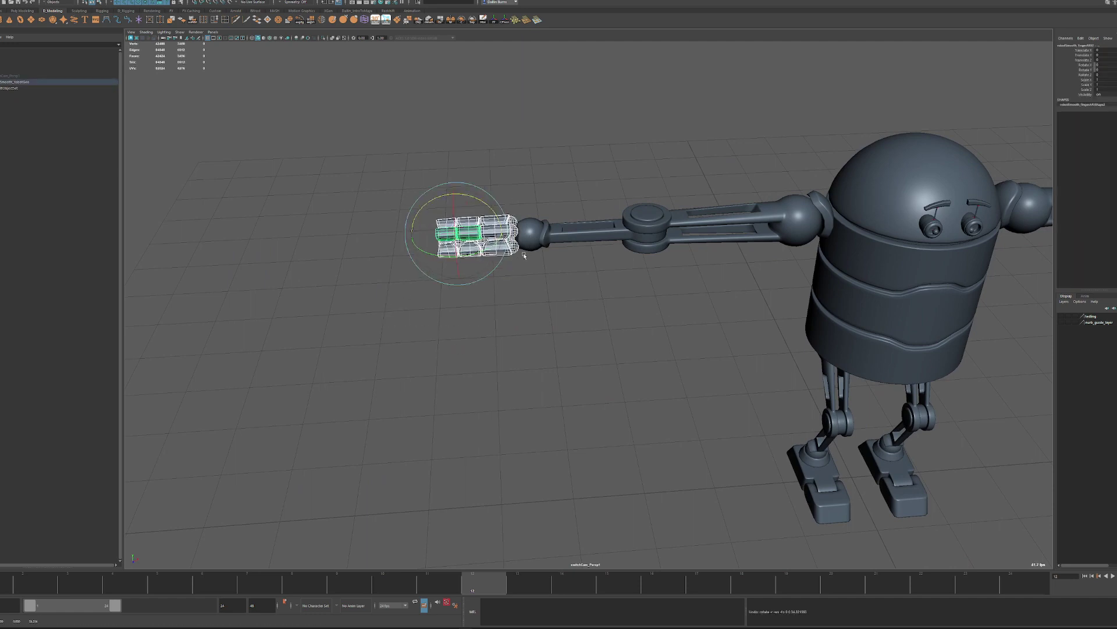
{"action": "left_click", "coordinate": [508, 286]}
Rotate one lower finger of the right hand downward, away from the other fingers, at its base joint.
{"action": "left_click", "coordinate": [477, 251]}
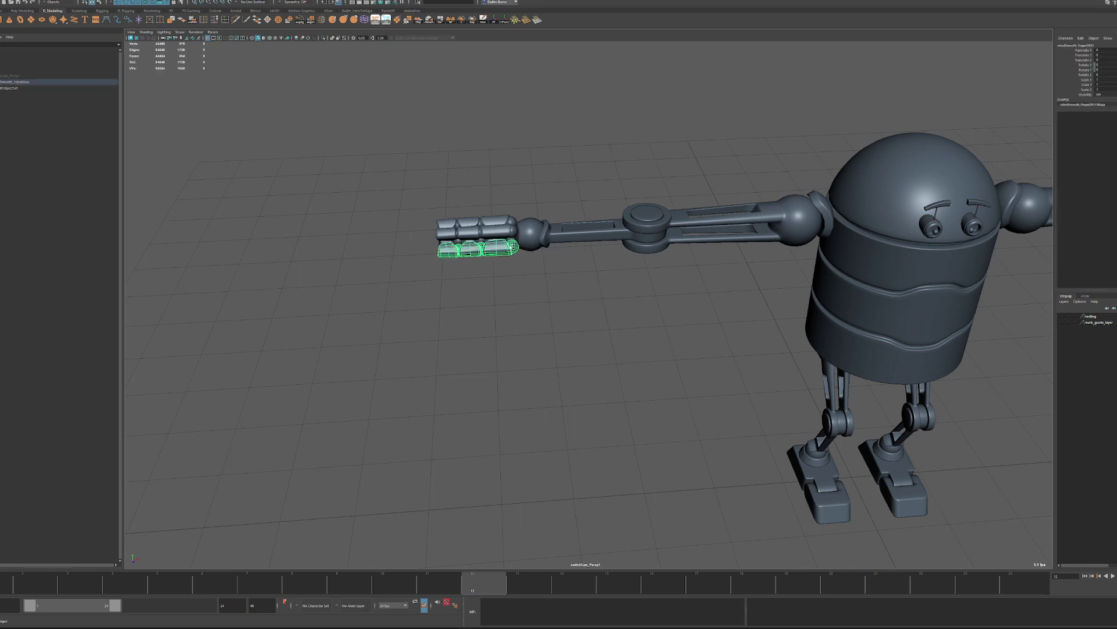
{"action": "left_click_drag", "start_coordinate": [545, 247], "coordinate": [554, 263]}
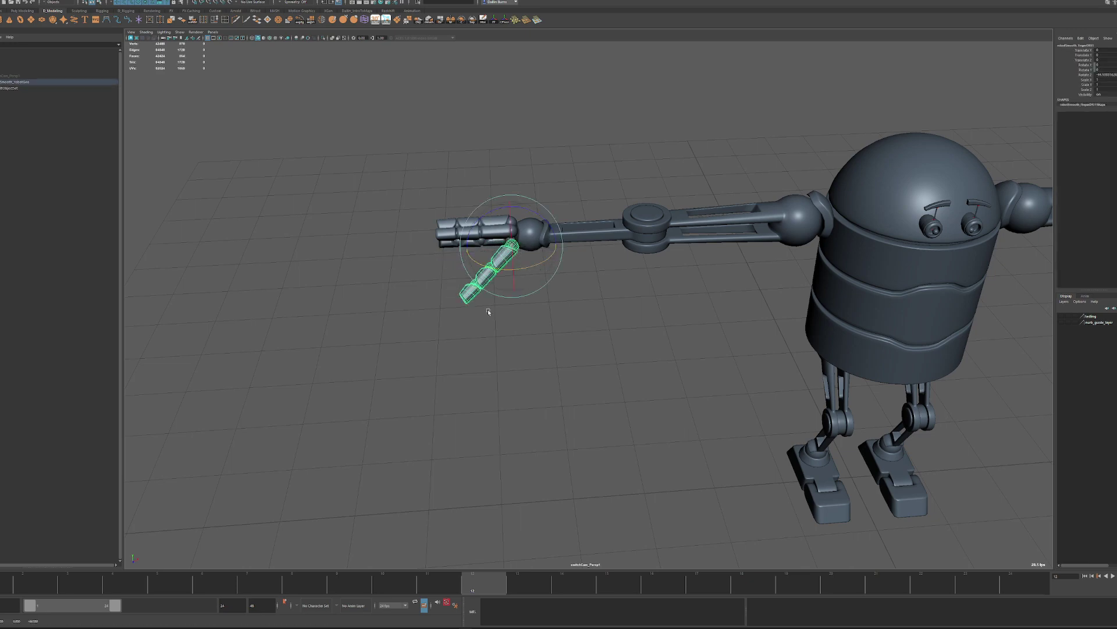
{"action": "right_click_drag", "start_coordinate": [488, 309], "coordinate": [574, 295], "text": "alt"}
{"action": "left_click_drag", "start_coordinate": [475, 332], "coordinate": [769, 271], "text": "alt"}
{"action": "key", "text": "f"}
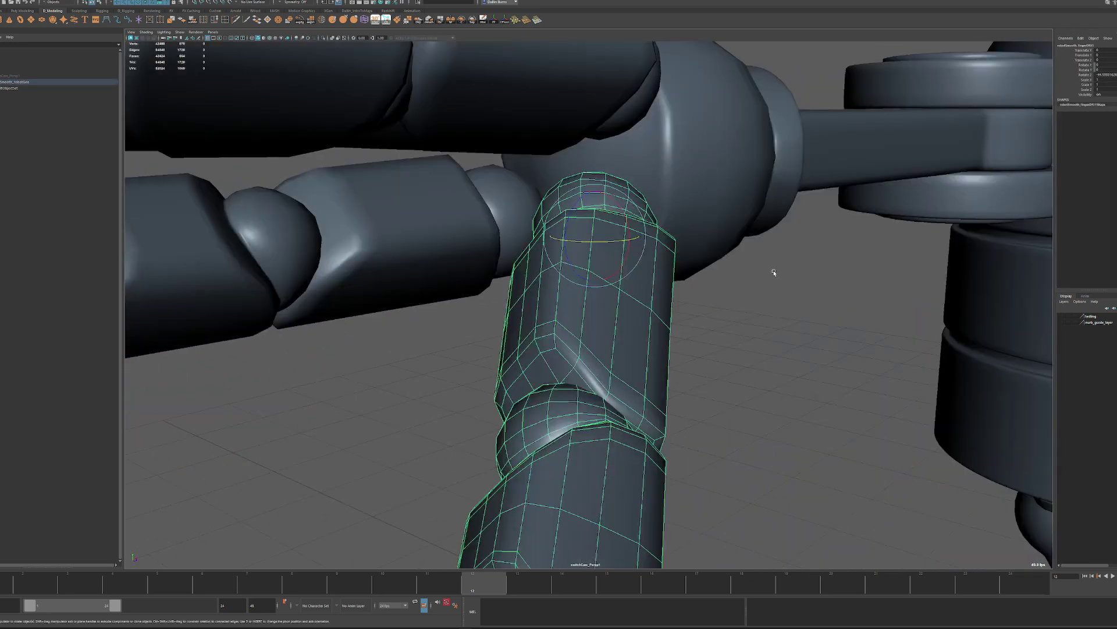
{"action": "right_click_drag", "start_coordinate": [773, 272], "coordinate": [649, 299], "text": "alt"}
{"action": "mouse_move", "coordinate": [634, 314]}
{"action": "left_mouse_down", "text": "alt"}
{"action": "mouse_move", "coordinate": [659, 333]}
{"action": "mouse_move", "coordinate": [621, 331]}
{"action": "left_mouse_up", "text": "alt"}
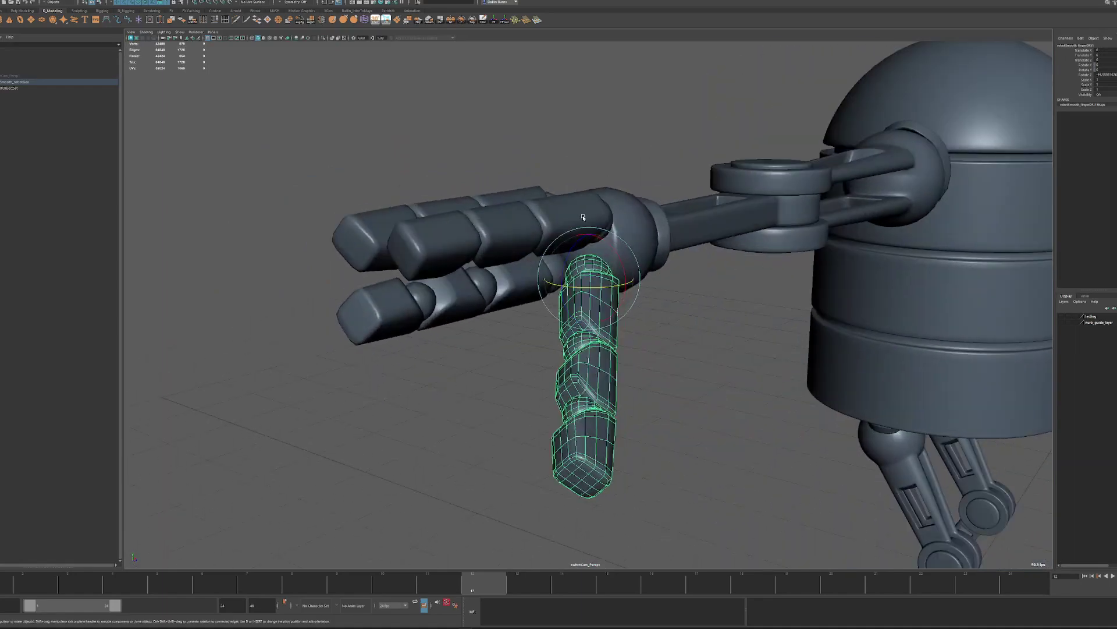
Select the right hand's upper front finger, expand the robot's full hierarchy, and select that finger's parent group.
{"action": "left_click", "coordinate": [589, 215]}
{"action": "key", "text": "q"}
{"action": "key", "text": "e"}
{"action": "left_click_drag", "start_coordinate": [624, 221], "coordinate": [732, 329], "text": "alt"}
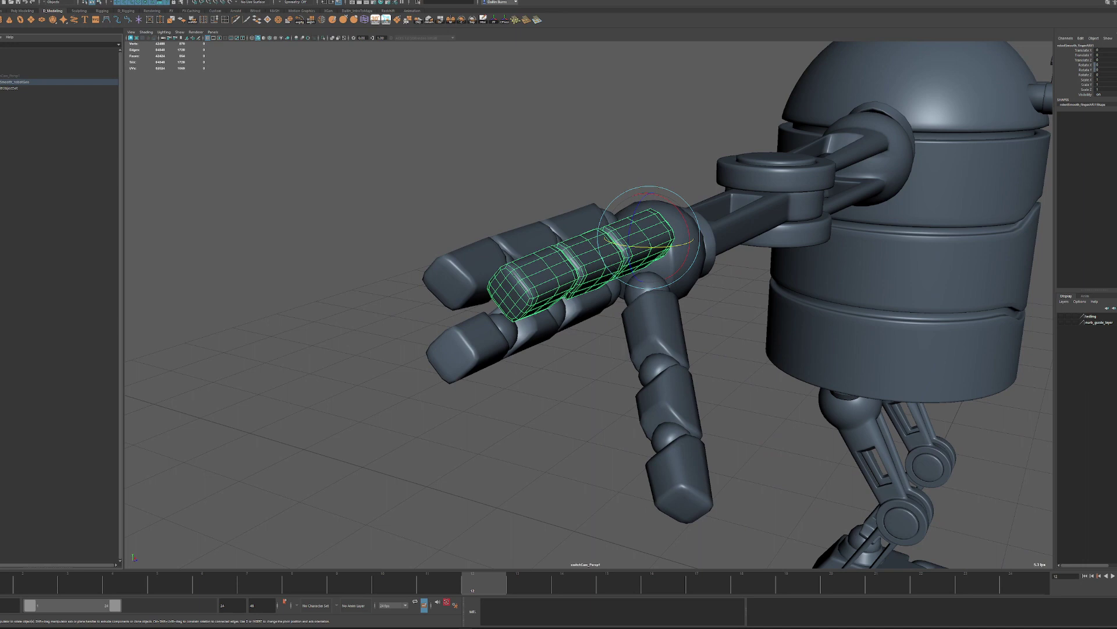
{"action": "left_click", "coordinate": [0, 82], "text": "shift"}
{"action": "key", "text": "Down"}
{"action": "key", "text": "Down"}
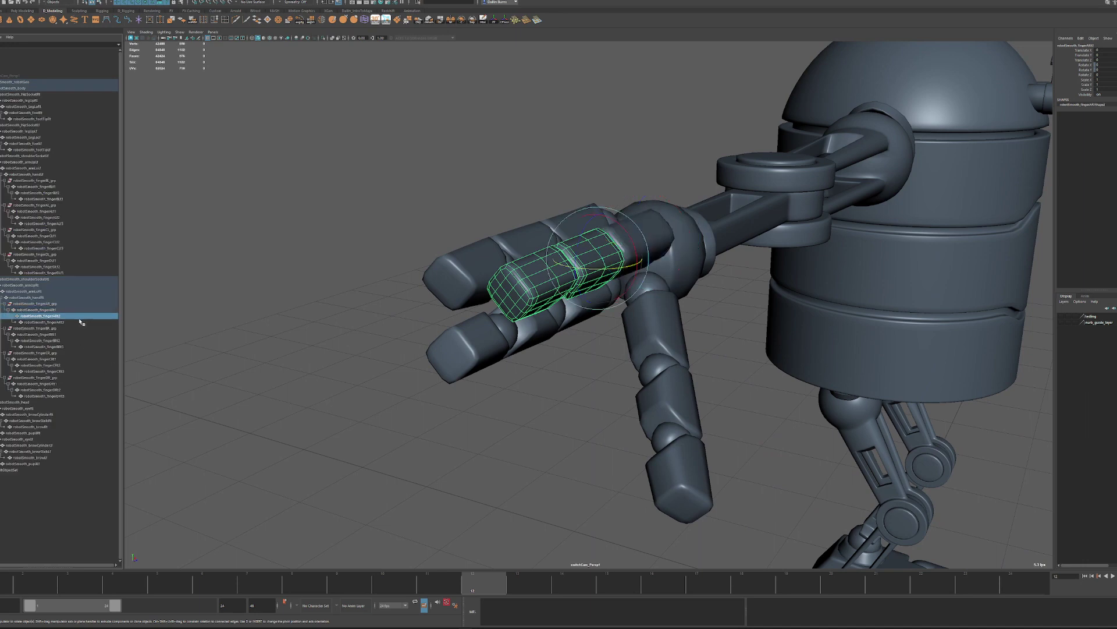
{"action": "left_click", "coordinate": [77, 303]}
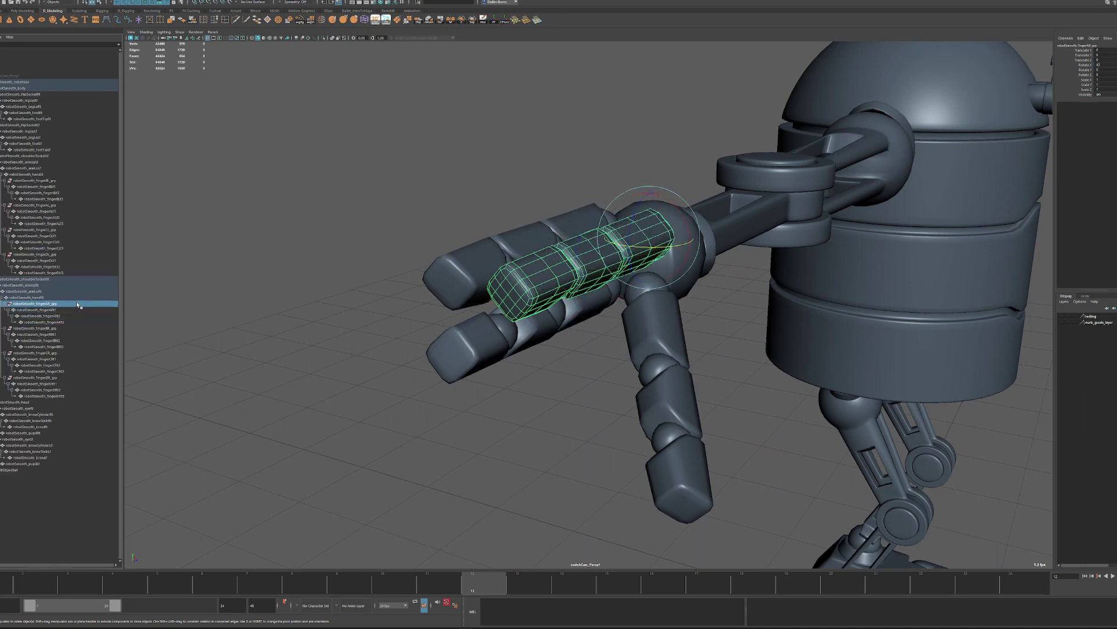
{"action": "mouse_move", "coordinate": [359, 344]}
{"action": "right_mouse_down", "text": "alt"}
{"action": "mouse_move", "coordinate": [309, 355]}
{"action": "mouse_move", "coordinate": [357, 351]}
{"action": "right_mouse_up", "text": "alt"}
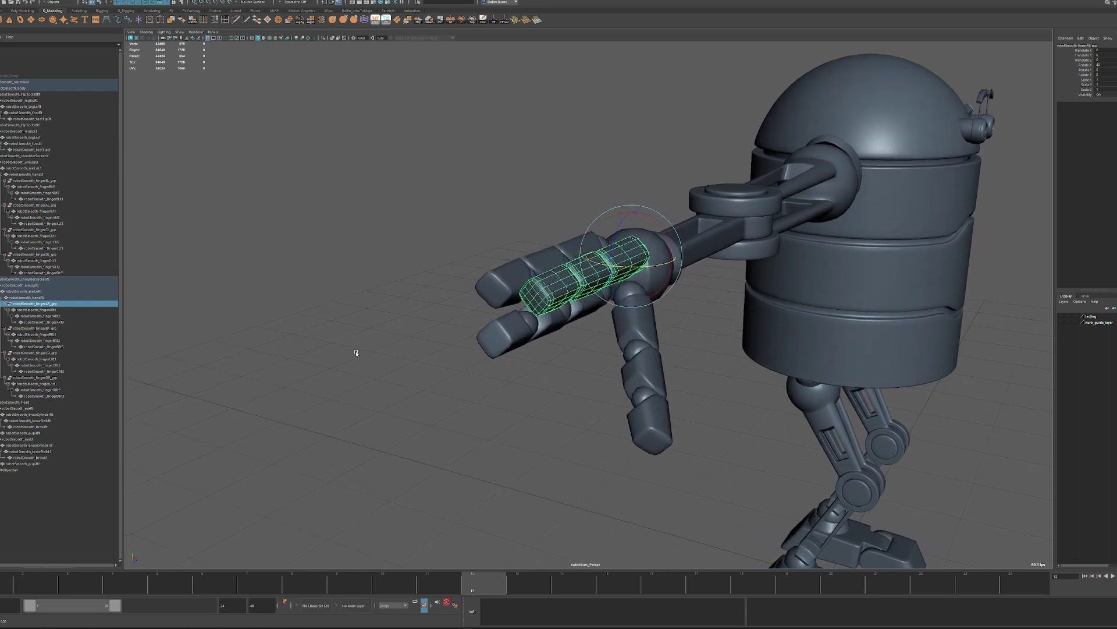
{"action": "left_click_drag", "start_coordinate": [357, 352], "coordinate": [227, 377], "text": "alt"}
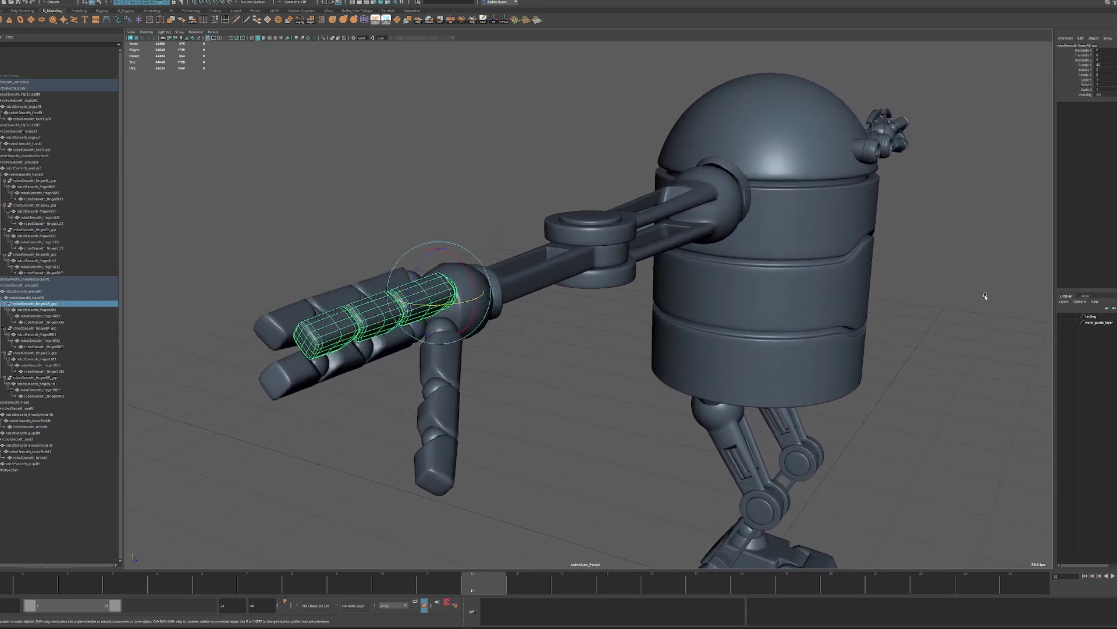
{"action": "left_click_drag", "start_coordinate": [616, 325], "coordinate": [560, 358], "text": "alt"}
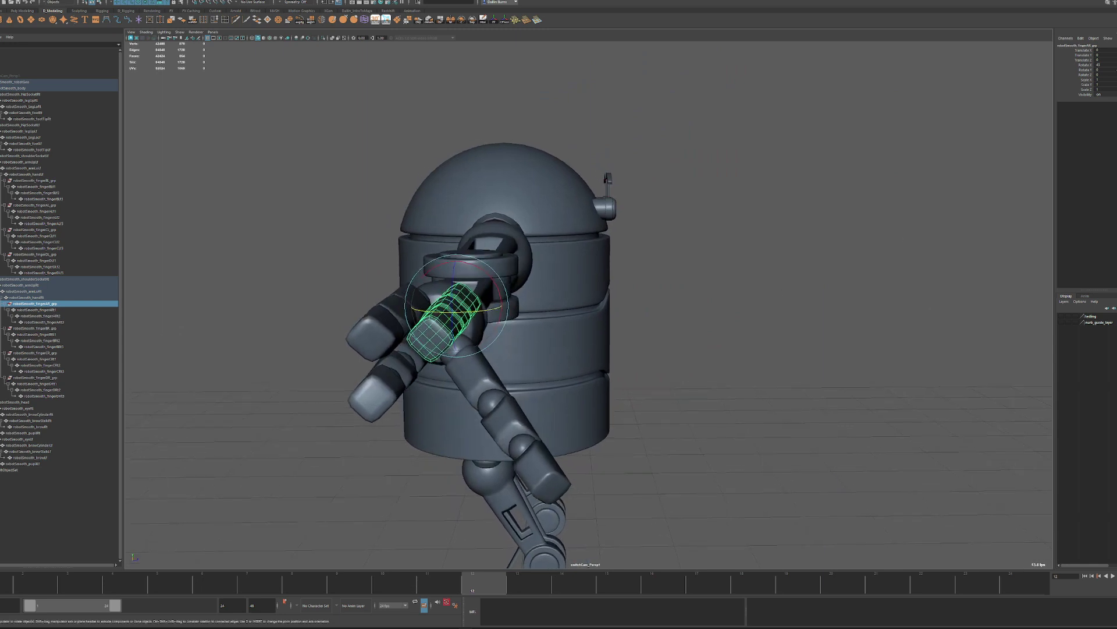
Examine the finger group's transform attributes, and inspect the next right-hand finger's group and first segment.
{"action": "key", "text": "ctrl+a"}
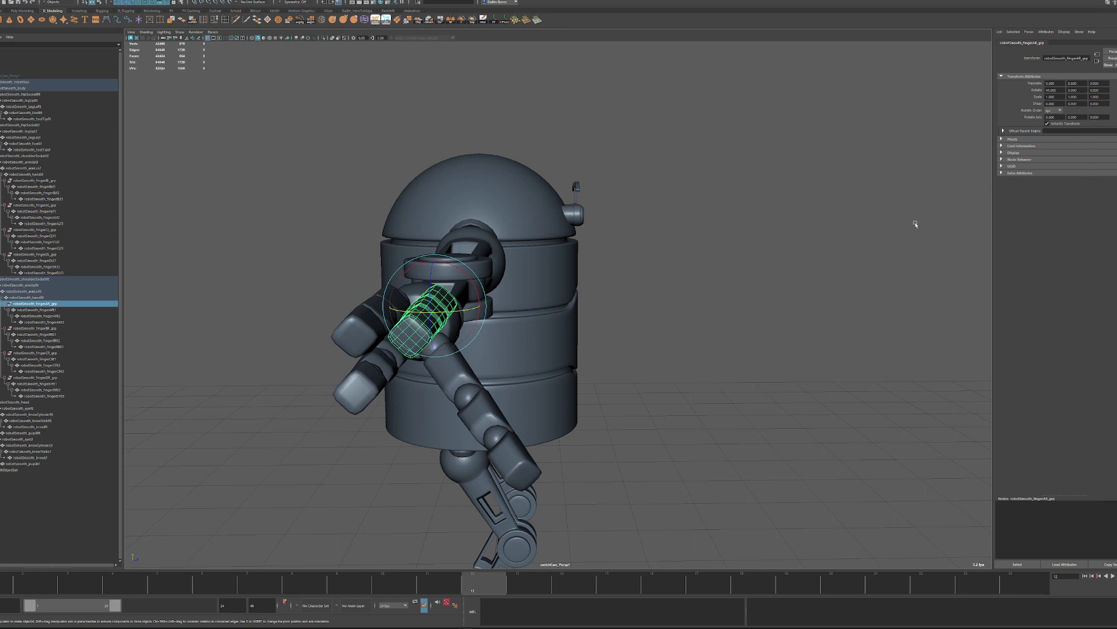
{"action": "left_click", "coordinate": [1051, 84]}
{"action": "left_click", "coordinate": [68, 328]}
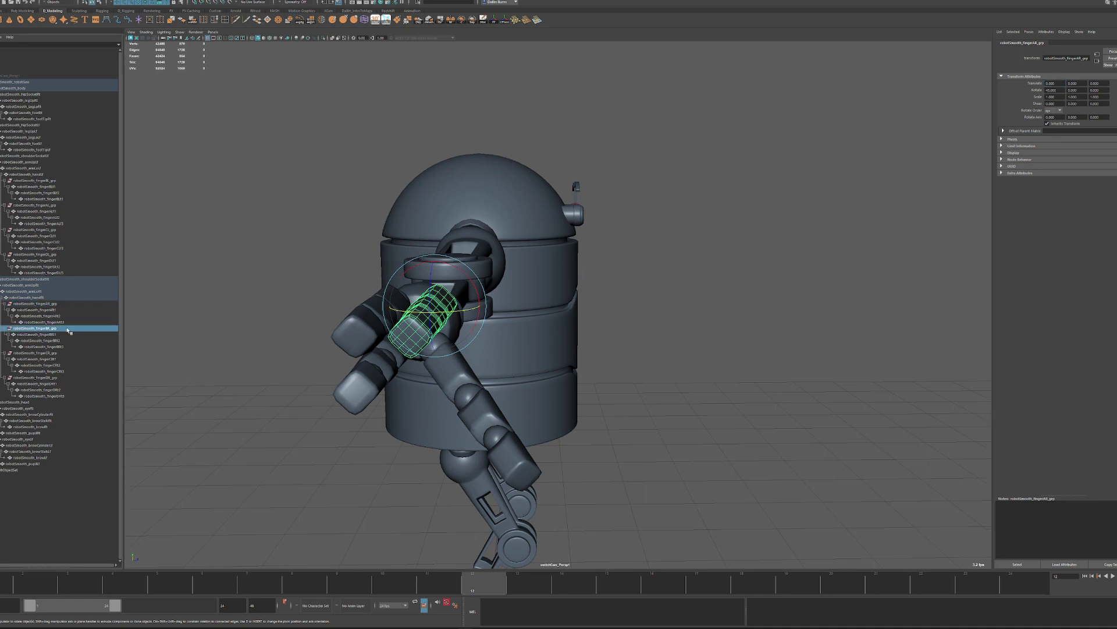
{"action": "key", "text": "ctrl+a"}
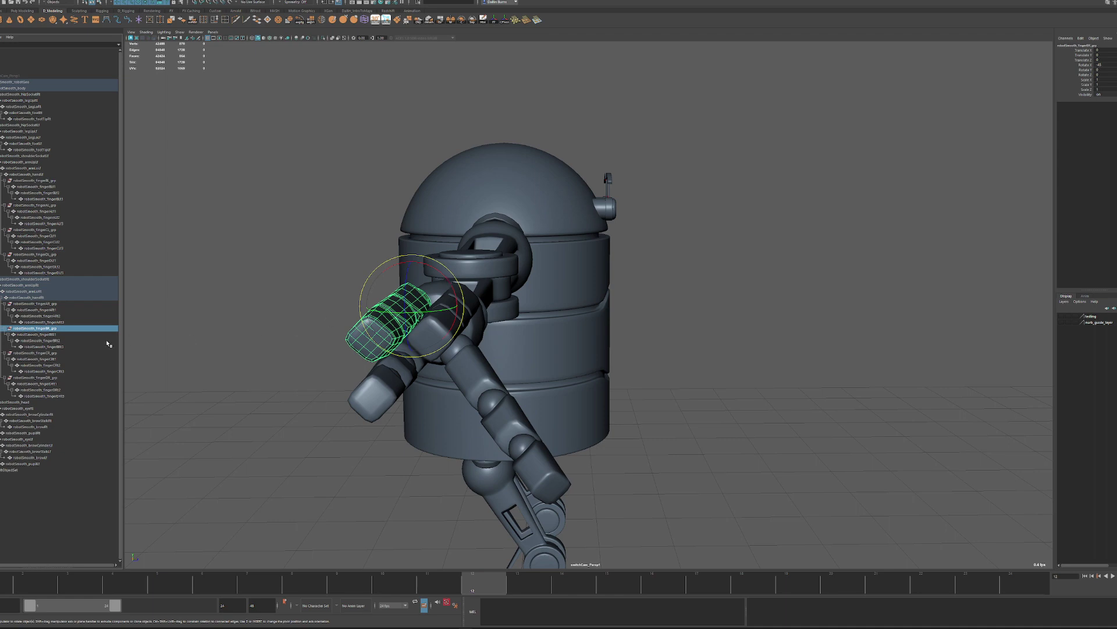
{"action": "left_click", "coordinate": [73, 335]}
{"action": "left_click", "coordinate": [58, 329]}
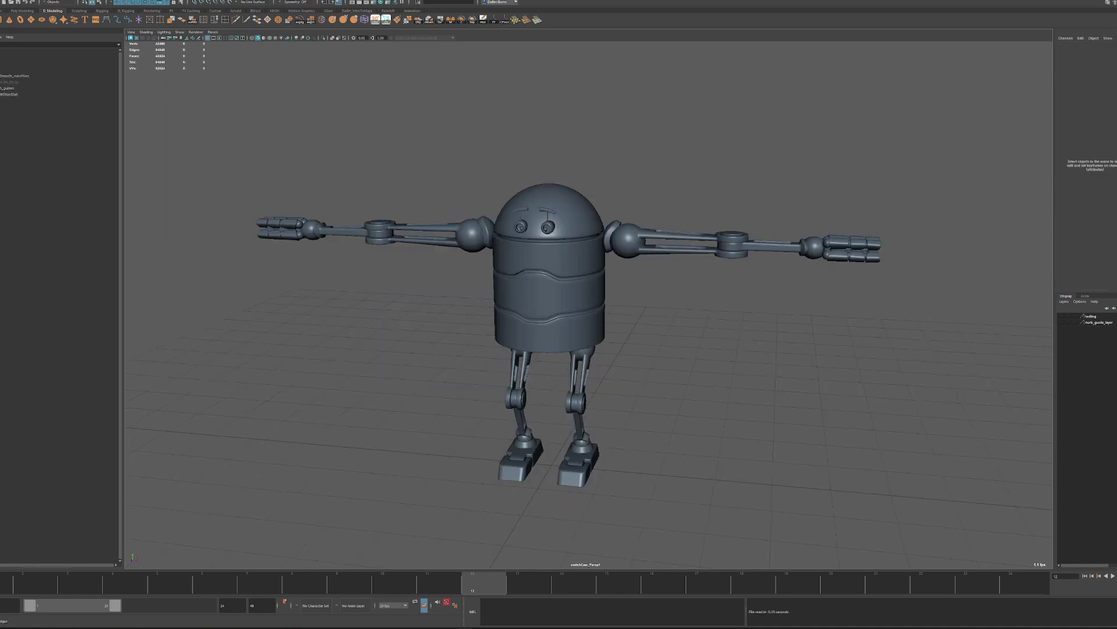
In the straight-fingered robot scene, try curling all left-hand finger segments together, and undo the rotation.
{"action": "middle_click_drag", "start_coordinate": [735, 314], "coordinate": [678, 326], "text": "alt"}
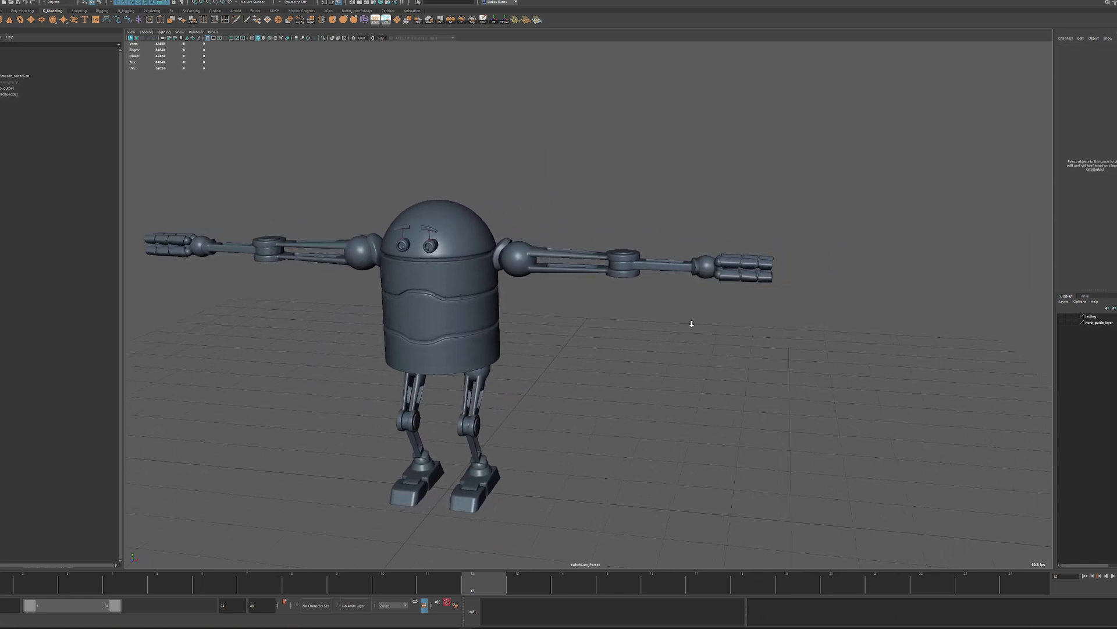
{"action": "right_click_drag", "start_coordinate": [691, 324], "coordinate": [785, 317], "text": "alt"}
{"action": "middle_click_drag", "start_coordinate": [785, 317], "coordinate": [640, 359], "text": "alt"}
{"action": "left_click_drag", "start_coordinate": [773, 255], "coordinate": [582, 334]}
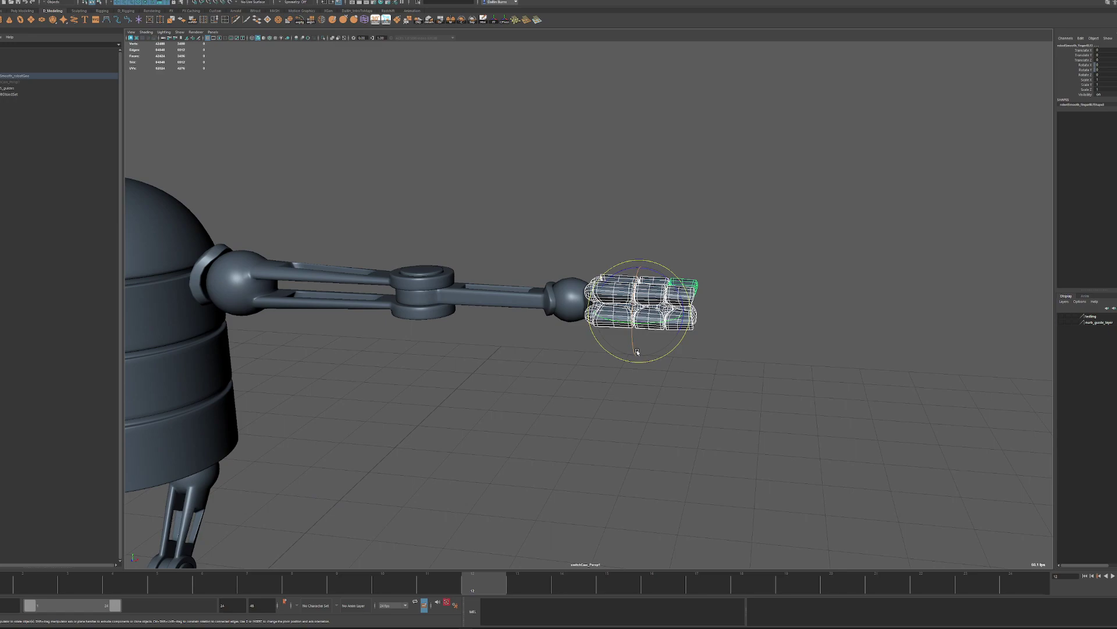
{"action": "left_click_drag", "start_coordinate": [671, 281], "coordinate": [683, 345]}
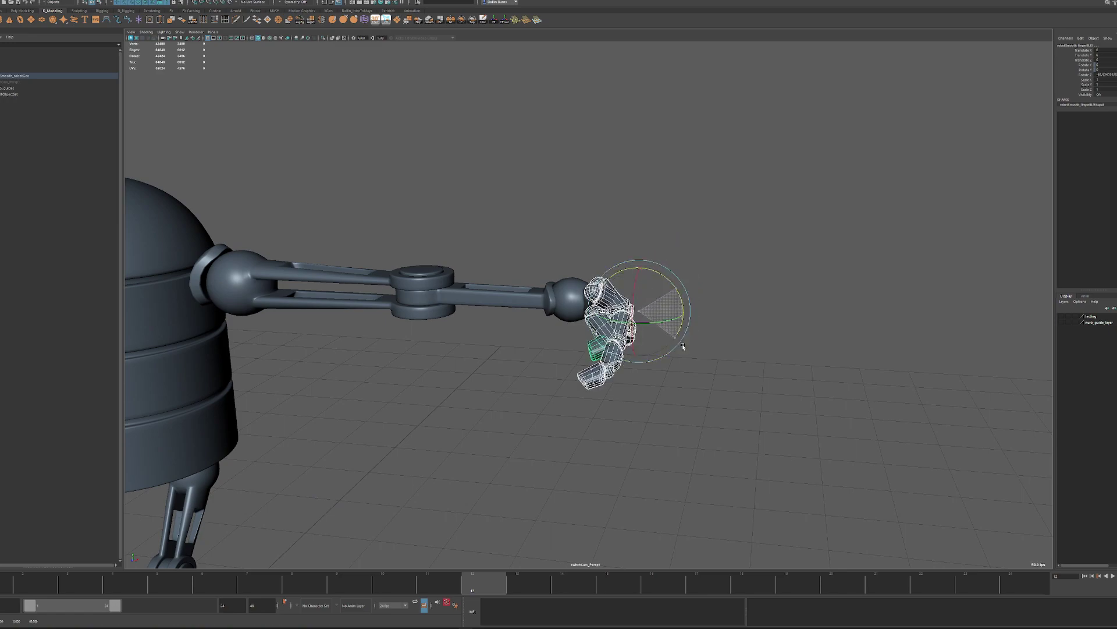
{"action": "key", "text": "ctrl+z"}
{"action": "right_click_drag", "start_coordinate": [698, 345], "coordinate": [768, 345], "text": "alt"}
{"action": "middle_click_drag", "start_coordinate": [768, 344], "coordinate": [711, 366], "text": "alt"}
{"action": "right_click_drag", "start_coordinate": [676, 367], "coordinate": [547, 367], "text": "alt"}
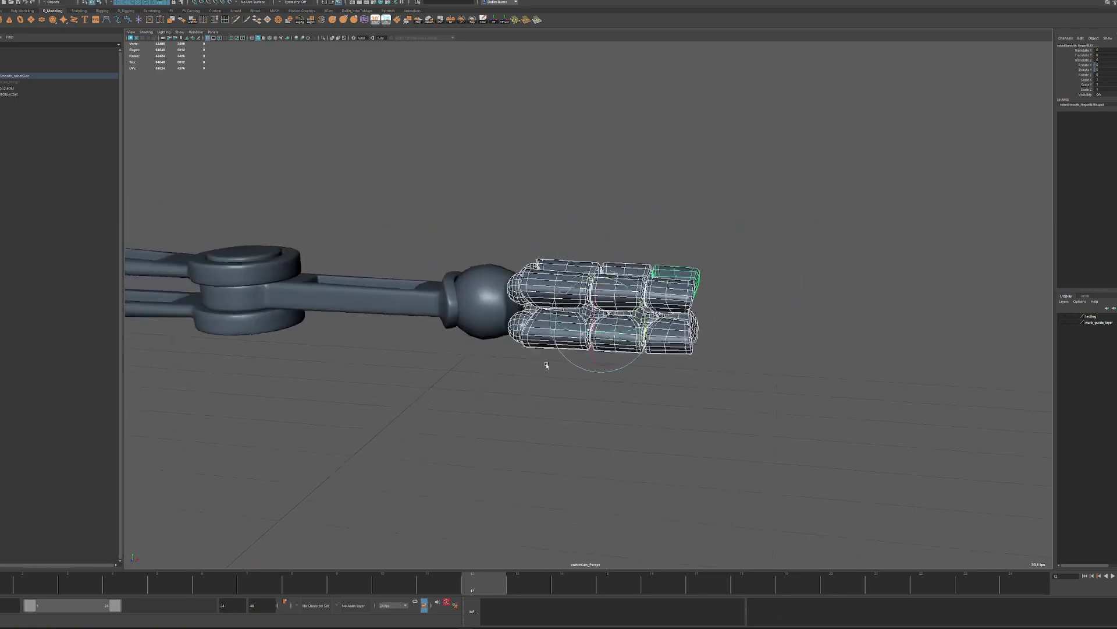
{"action": "left_click_drag", "start_coordinate": [611, 362], "coordinate": [465, 365], "text": "alt"}
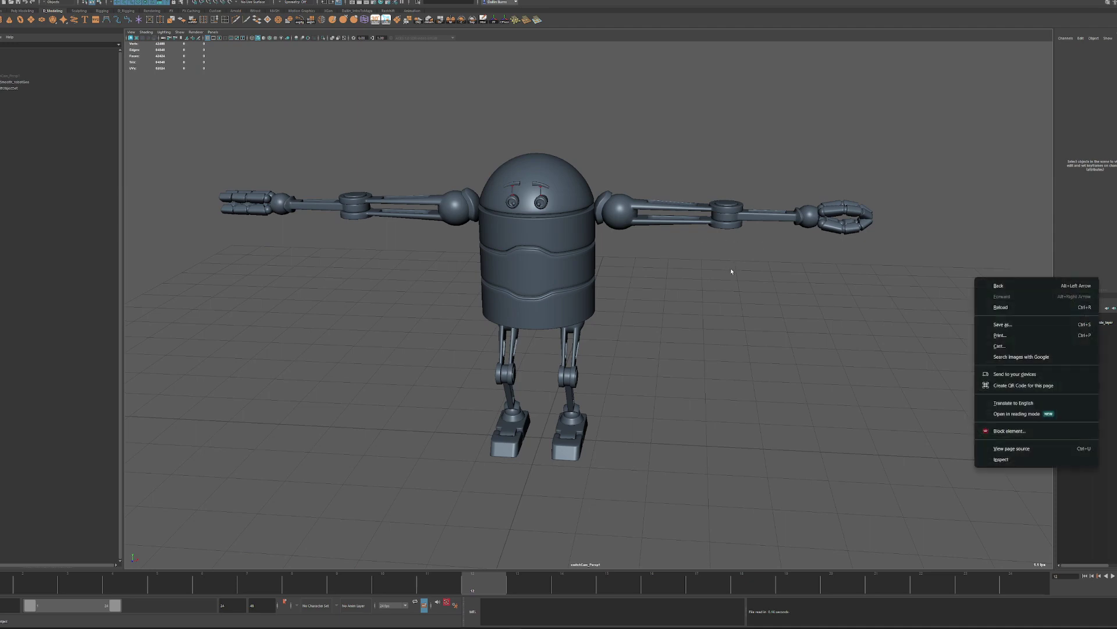
Try rotating the left hand's curled fingertip segments together, and undo the rotation.
{"action": "right_click_drag", "start_coordinate": [675, 262], "coordinate": [784, 260], "text": "alt"}
{"action": "middle_click_drag", "start_coordinate": [734, 265], "coordinate": [497, 403], "text": "alt"}
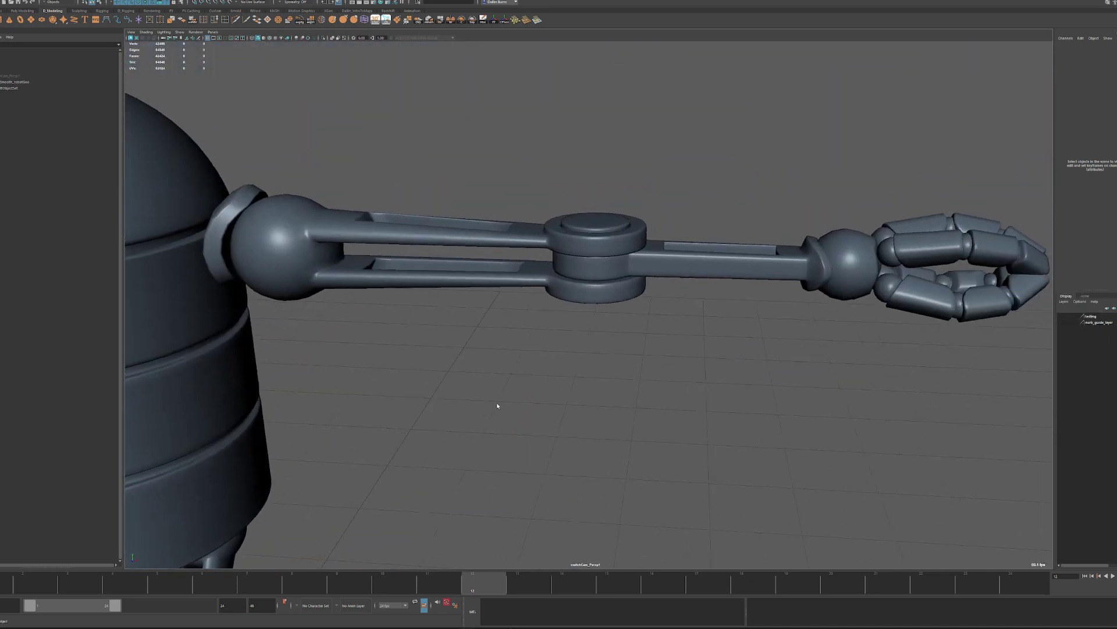
{"action": "right_click_drag", "start_coordinate": [612, 377], "coordinate": [569, 379], "text": "alt"}
{"action": "middle_click_drag", "start_coordinate": [814, 338], "coordinate": [672, 367], "text": "alt"}
{"action": "left_click_drag", "start_coordinate": [738, 287], "coordinate": [710, 310]}
{"action": "left_click", "coordinate": [675, 326]}
{"action": "key", "text": "e"}
{"action": "key", "text": "ctrl+z"}
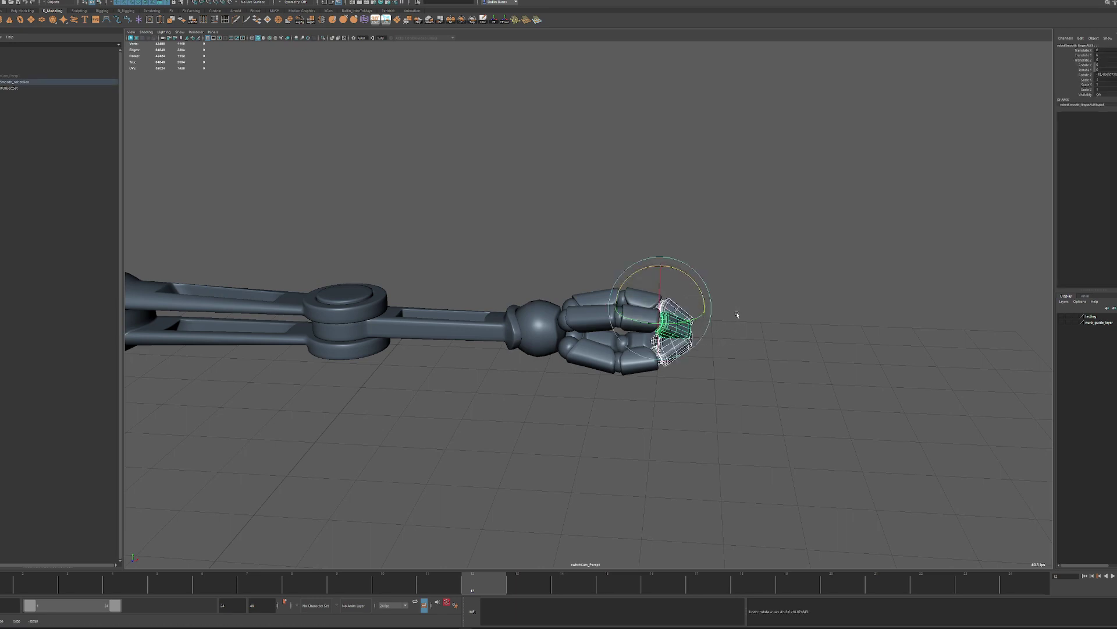
Examine the rotation axes of the left hand's curled fingertip segments up close and from several angles.
{"action": "middle_click_drag", "start_coordinate": [739, 315], "coordinate": [671, 334], "text": "alt"}
{"action": "right_click_drag", "start_coordinate": [671, 334], "coordinate": [743, 356], "text": "alt"}
{"action": "left_click_drag", "start_coordinate": [744, 357], "coordinate": [685, 347], "text": "alt"}
{"action": "middle_click_drag", "start_coordinate": [685, 346], "coordinate": [475, 214], "text": "alt"}
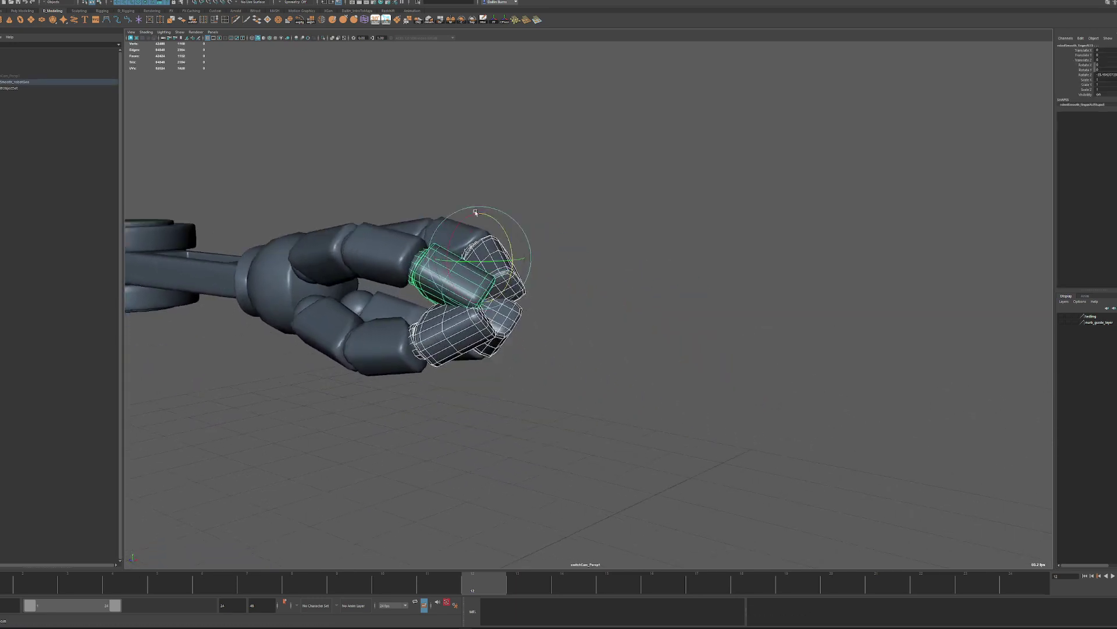
{"action": "left_click_drag", "start_coordinate": [475, 214], "coordinate": [469, 215], "text": "alt"}
{"action": "middle_click_drag", "start_coordinate": [469, 214], "coordinate": [655, 374], "text": "alt"}
{"action": "right_click_drag", "start_coordinate": [656, 374], "coordinate": [579, 382], "text": "alt"}
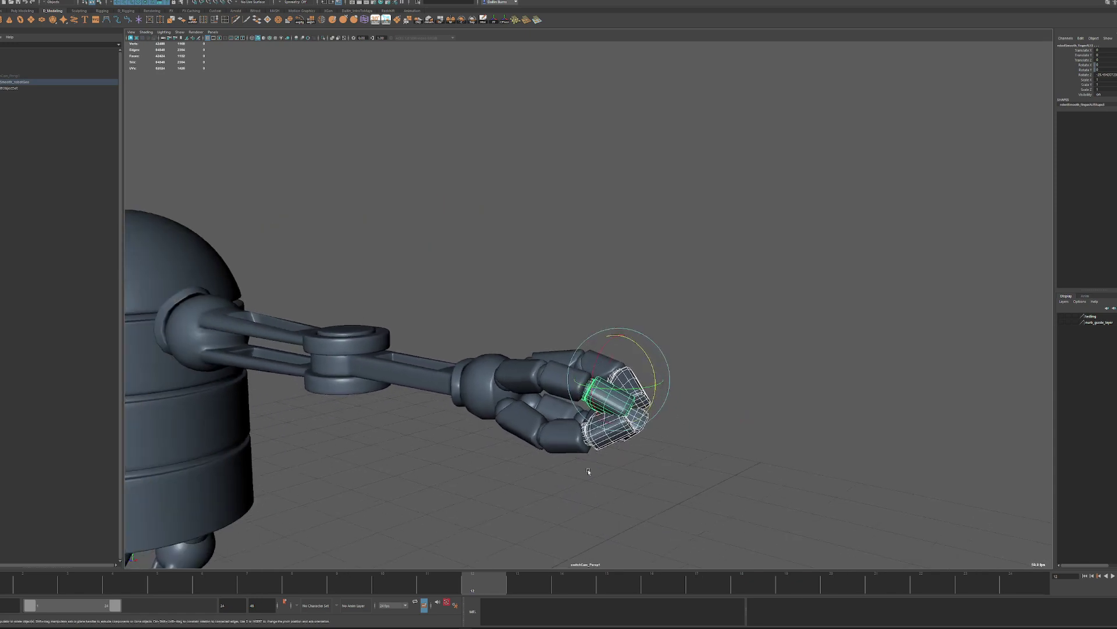
{"action": "left_click", "coordinate": [629, 470]}
{"action": "left_click", "coordinate": [613, 394]}
{"action": "key", "text": "f"}
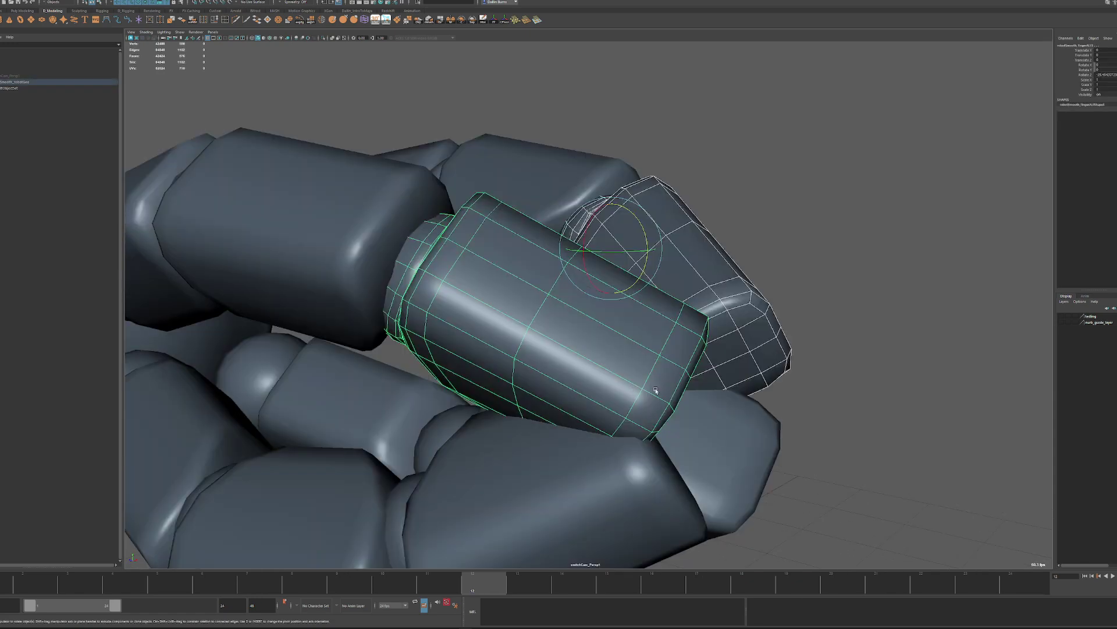
{"action": "left_click_drag", "start_coordinate": [653, 392], "coordinate": [689, 380], "text": "alt"}
{"action": "right_click_drag", "start_coordinate": [690, 379], "coordinate": [642, 383], "text": "alt"}
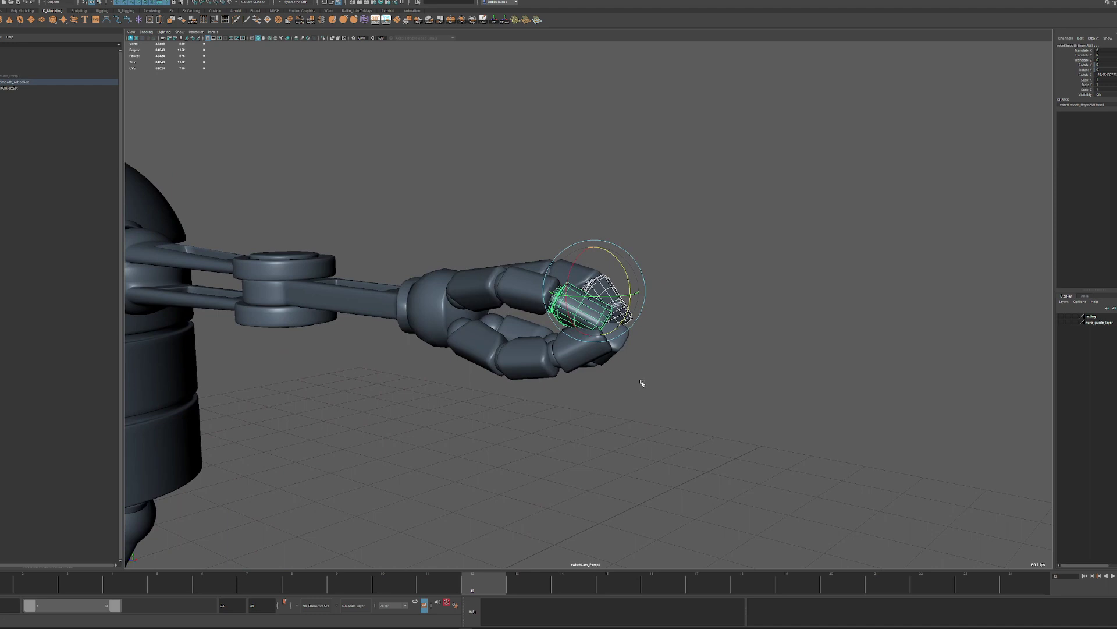
{"action": "left_click_drag", "start_coordinate": [642, 383], "coordinate": [614, 409], "text": "alt"}
Reveal the left hand's upper front finger in the hierarchy, select its parent group, and try to freeze the group's transforms.
{"action": "key", "text": "q"}
{"action": "left_click", "coordinate": [443, 313]}
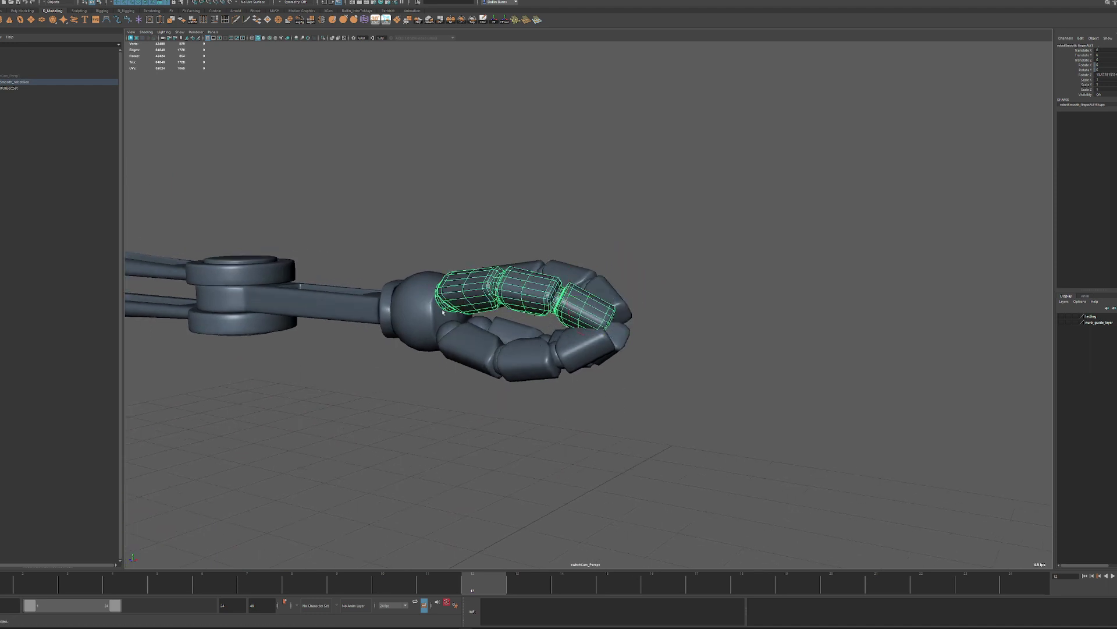
{"action": "key", "text": "f"}
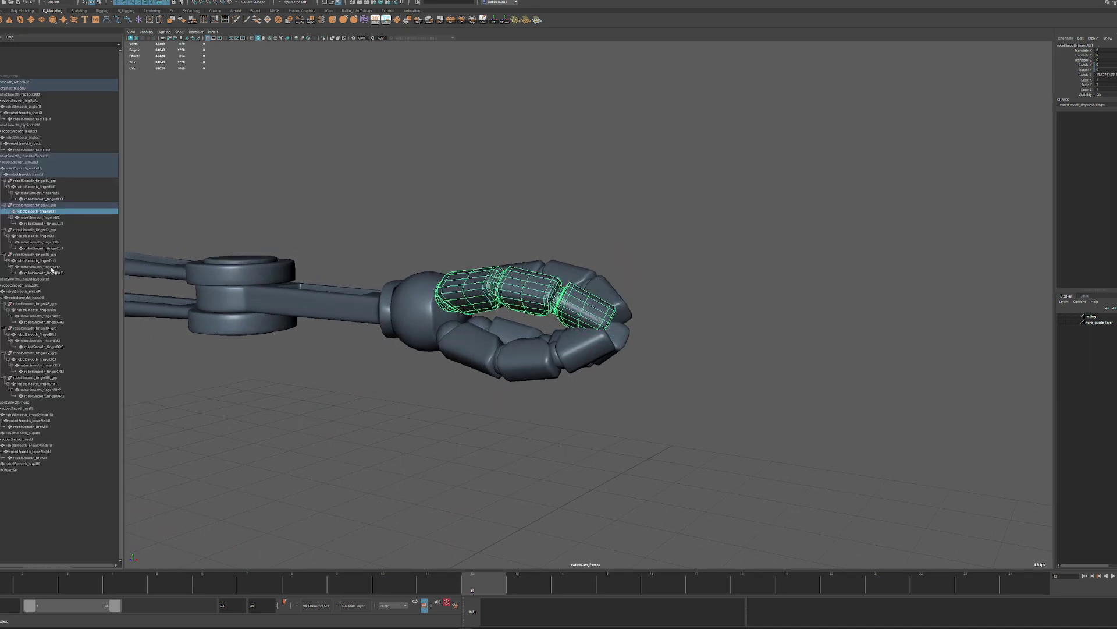
{"action": "left_click", "coordinate": [32, 206]}
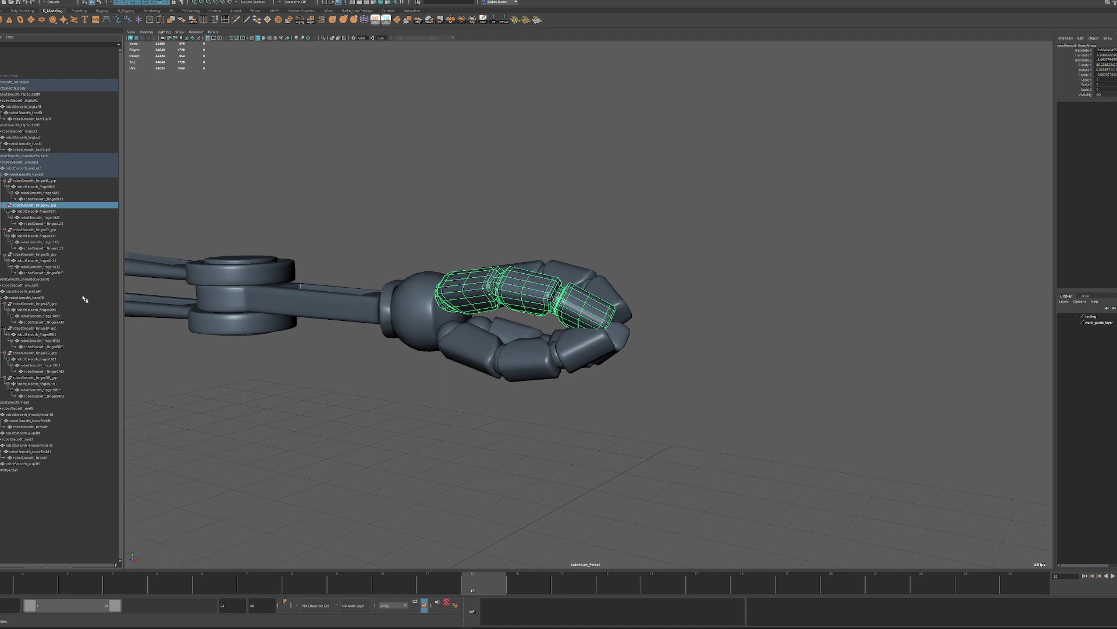
{"action": "key", "text": "e"}
{"action": "right_click_drag", "start_coordinate": [495, 406], "coordinate": [526, 424], "text": "alt"}
{"action": "key", "text": "ctrl+a"}
{"action": "key", "text": "ctrl+a"}
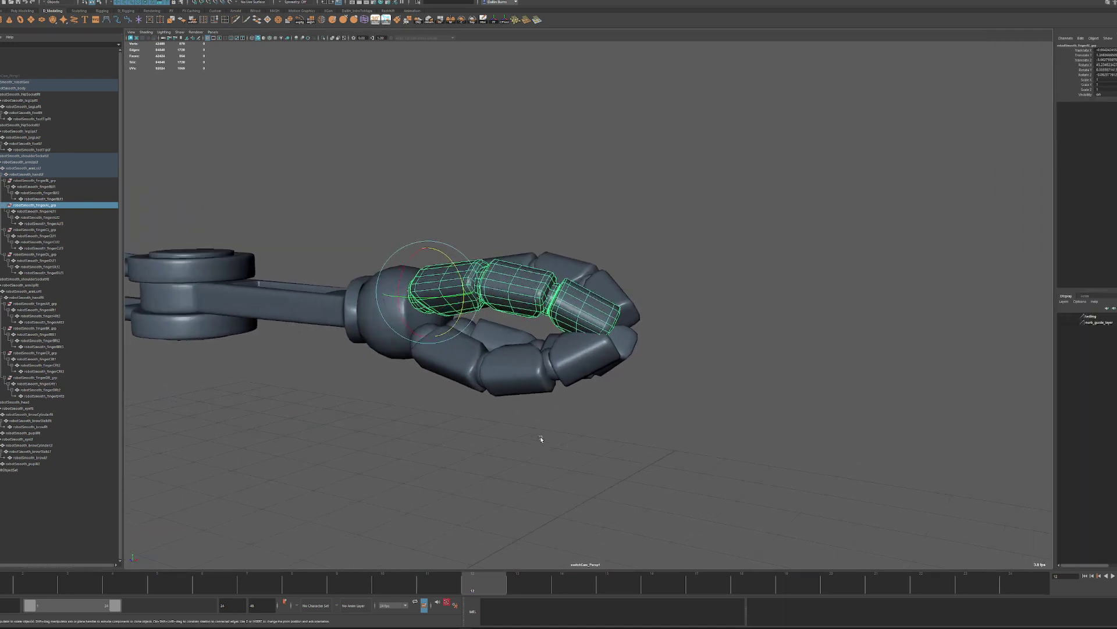
{"action": "left_click_drag", "start_coordinate": [555, 417], "coordinate": [474, 426], "text": "alt"}
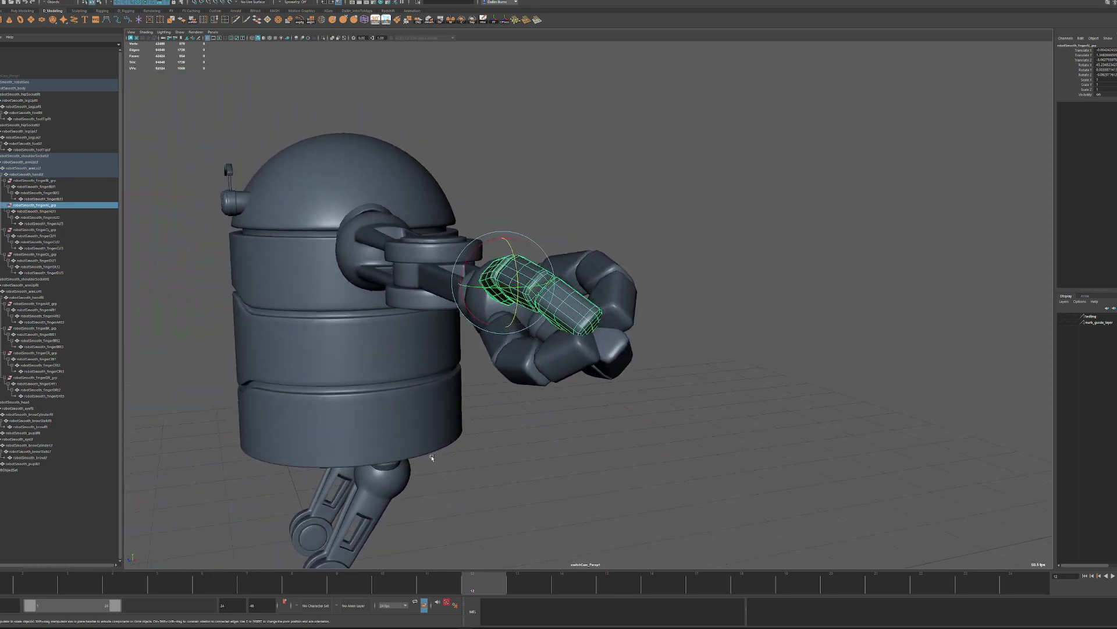
{"action": "key", "text": "ctrl+shift+f"}
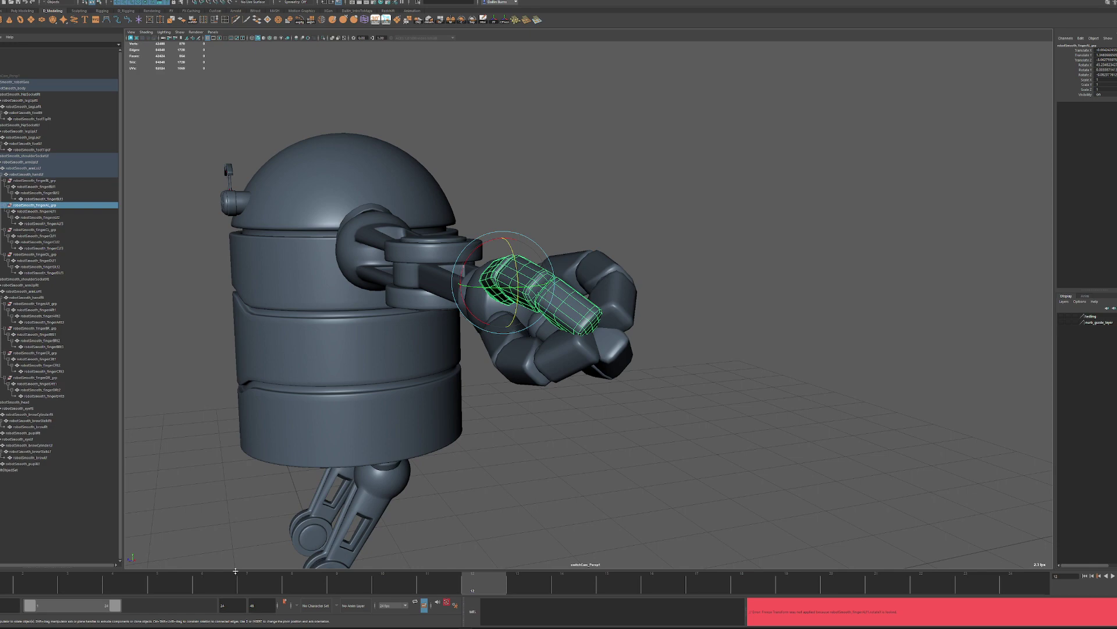
Select the left hand's next finger group in the hierarchy and inspect its rotation axes.
{"action": "left_click", "coordinate": [35, 230]}
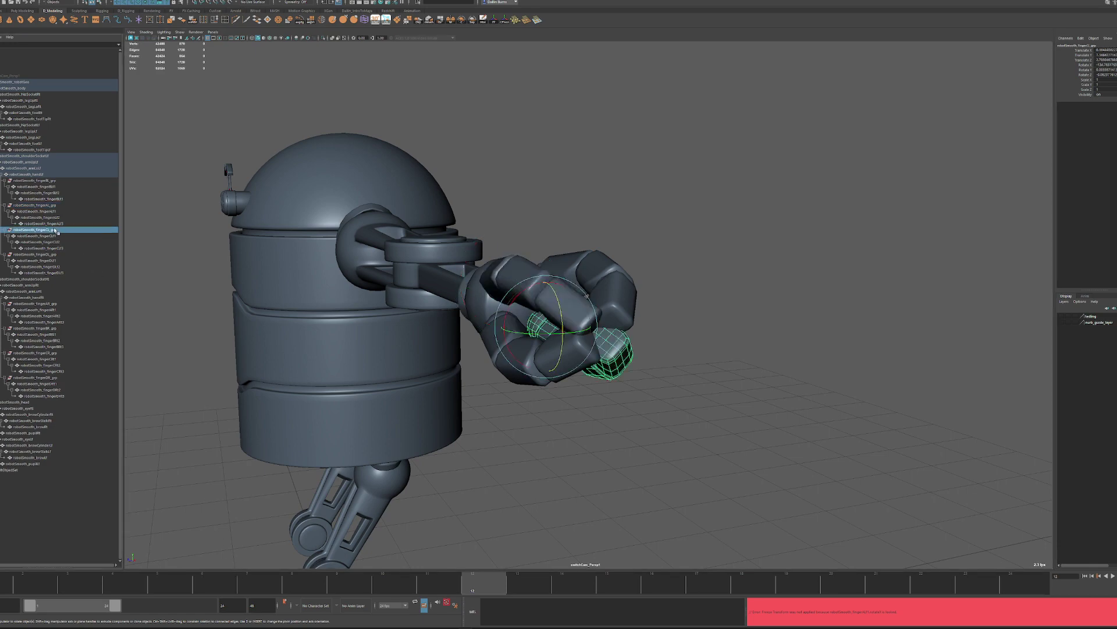
{"action": "left_click_drag", "start_coordinate": [377, 381], "coordinate": [706, 449], "text": "alt"}
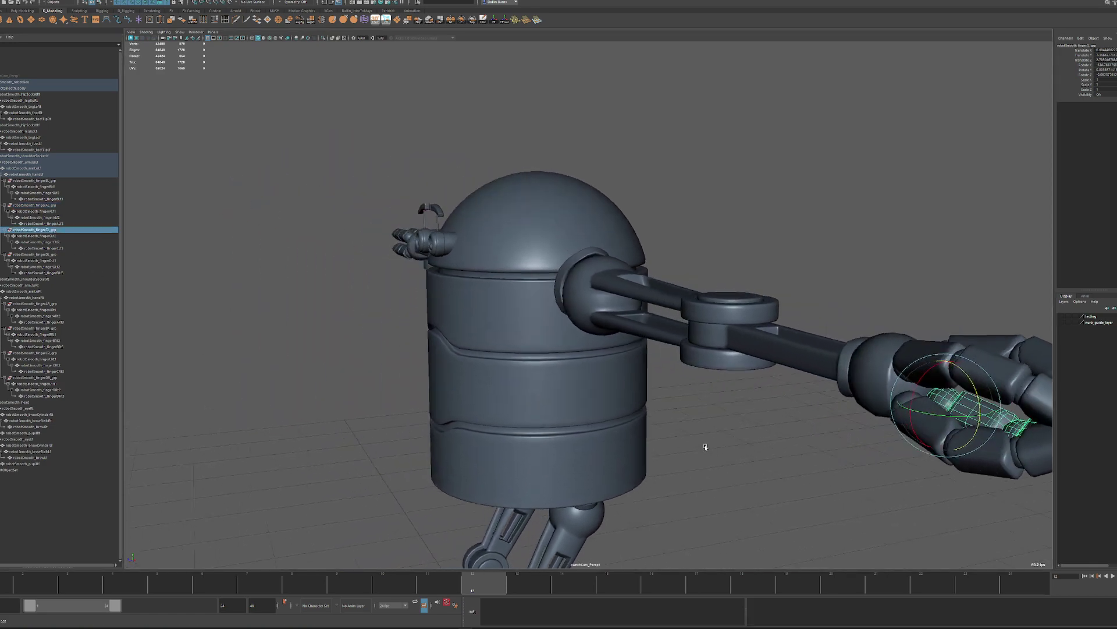
{"action": "middle_click_drag", "start_coordinate": [357, 397], "coordinate": [462, 408], "text": "alt"}
{"action": "left_click_drag", "start_coordinate": [462, 408], "coordinate": [512, 413], "text": "alt"}
Select all of the left hand's finger segments and set their Rotate Z to 0 to straighten the fingers.
{"action": "left_click_drag", "start_coordinate": [1023, 242], "coordinate": [866, 375]}
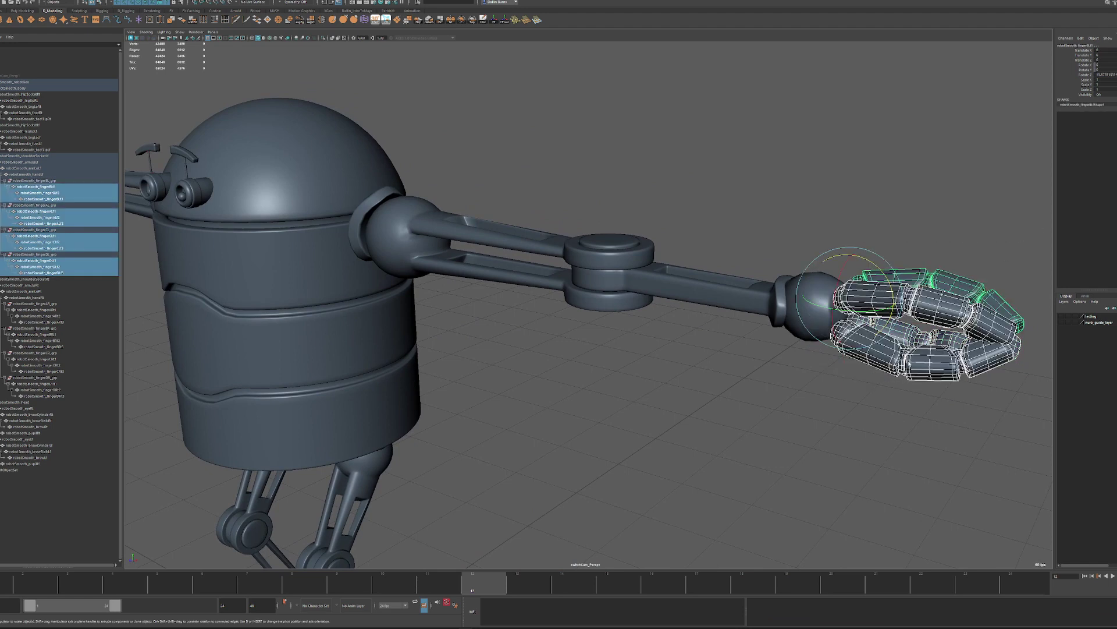
{"action": "left_click", "coordinate": [964, 412]}
{"action": "left_click_drag", "start_coordinate": [965, 412], "coordinate": [873, 386], "text": "alt"}
{"action": "middle_click_drag", "start_coordinate": [873, 386], "coordinate": [781, 378], "text": "alt"}
{"action": "left_click_drag", "start_coordinate": [933, 242], "coordinate": [780, 329]}
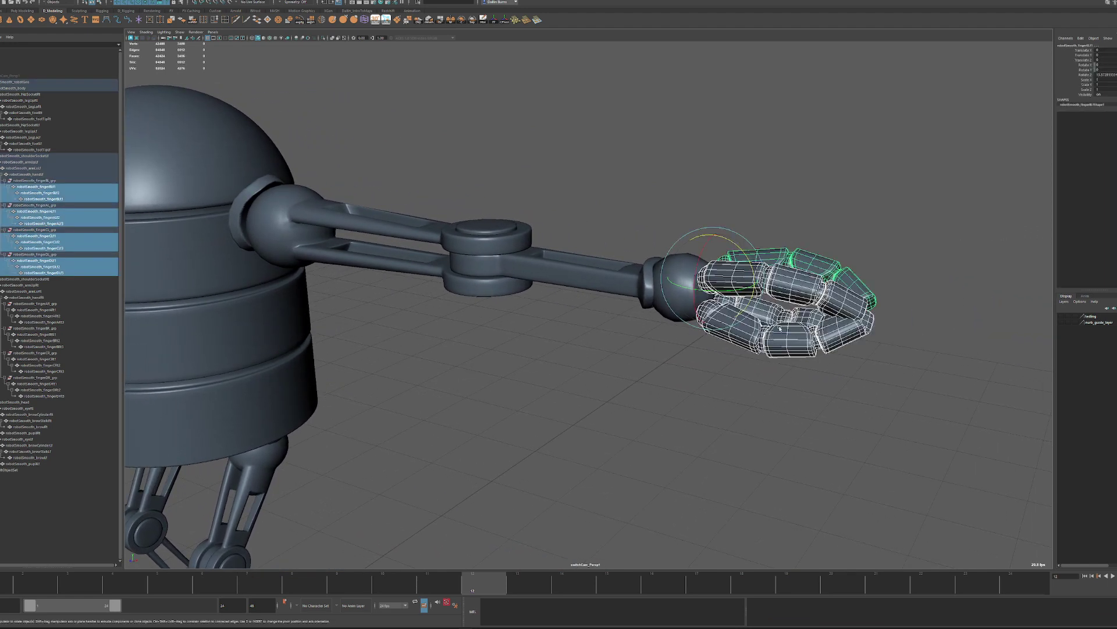
{"action": "left_click", "coordinate": [1111, 64]}
{"action": "left_click", "coordinate": [1018, 117]}
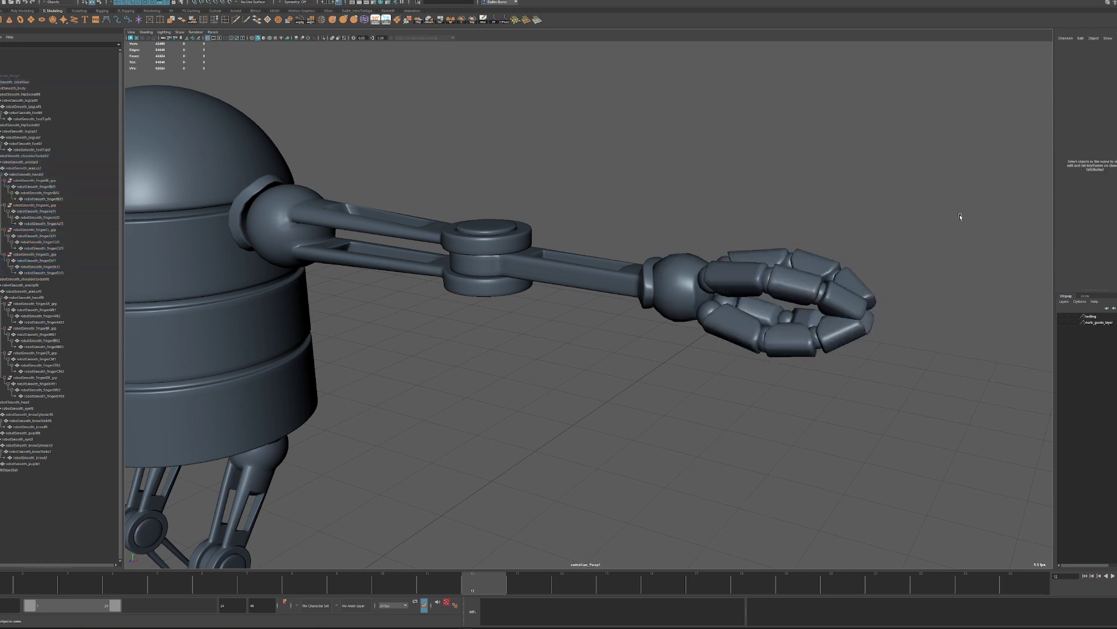
{"action": "left_click_drag", "start_coordinate": [935, 219], "coordinate": [760, 346]}
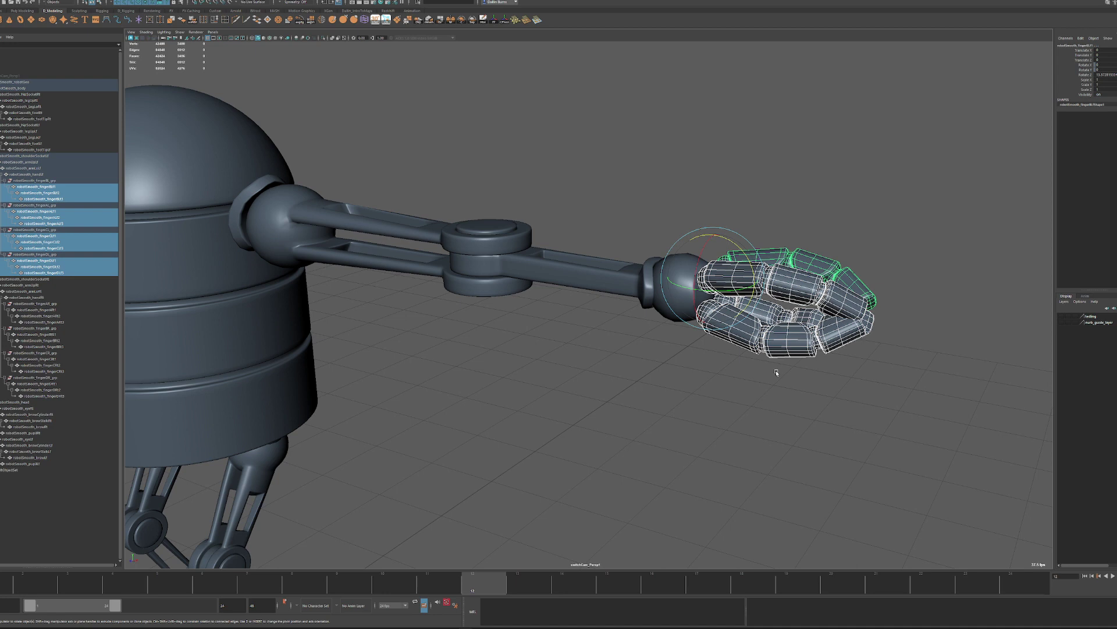
{"action": "left_click", "coordinate": [1111, 75]}
{"action": "type", "text": "0"}
{"action": "key", "text": "Return"}
{"action": "left_click", "coordinate": [821, 391]}
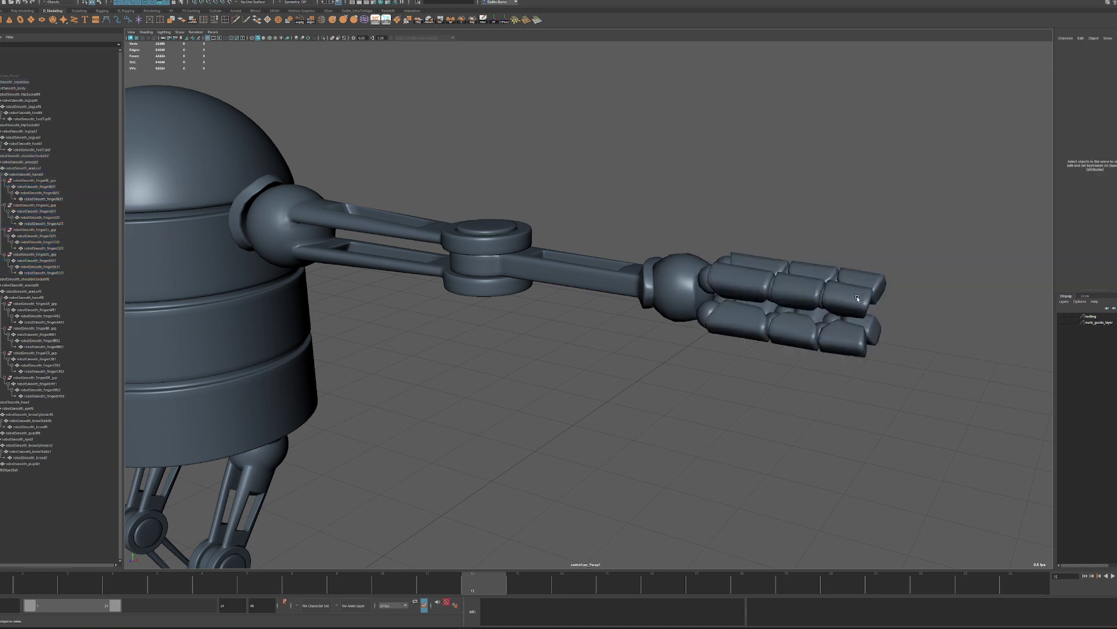
Inspect the straightened upper front finger segment by segment, comparing its parent group's transform values and rotation axes with the base segment's.
{"action": "left_click_drag", "start_coordinate": [857, 298], "coordinate": [797, 293]}
{"action": "left_click", "coordinate": [771, 290]}
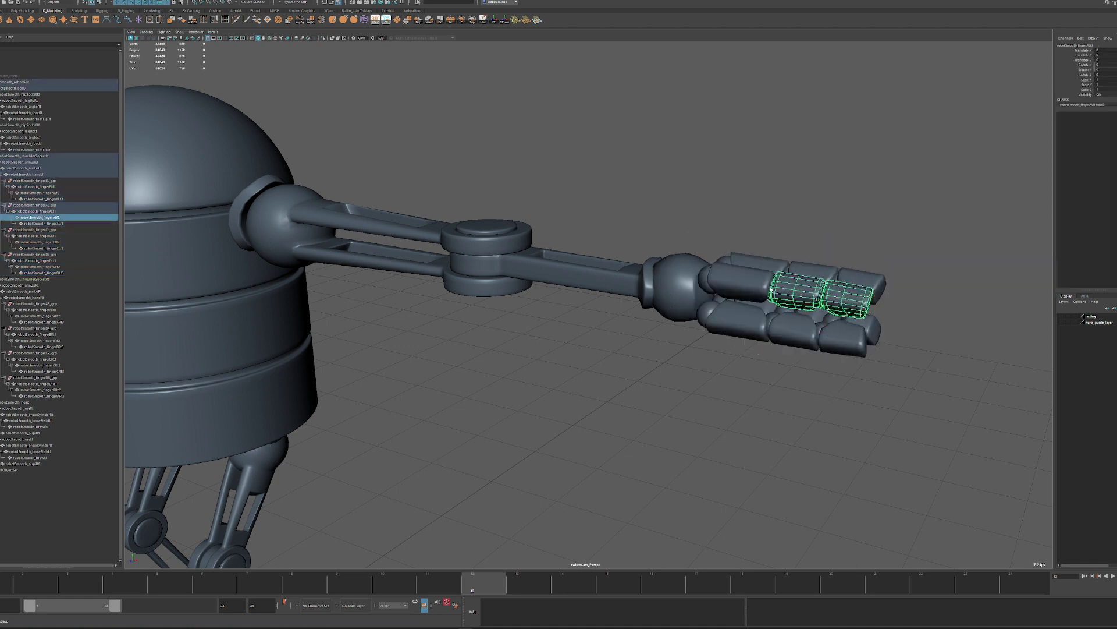
{"action": "left_click", "coordinate": [718, 281]}
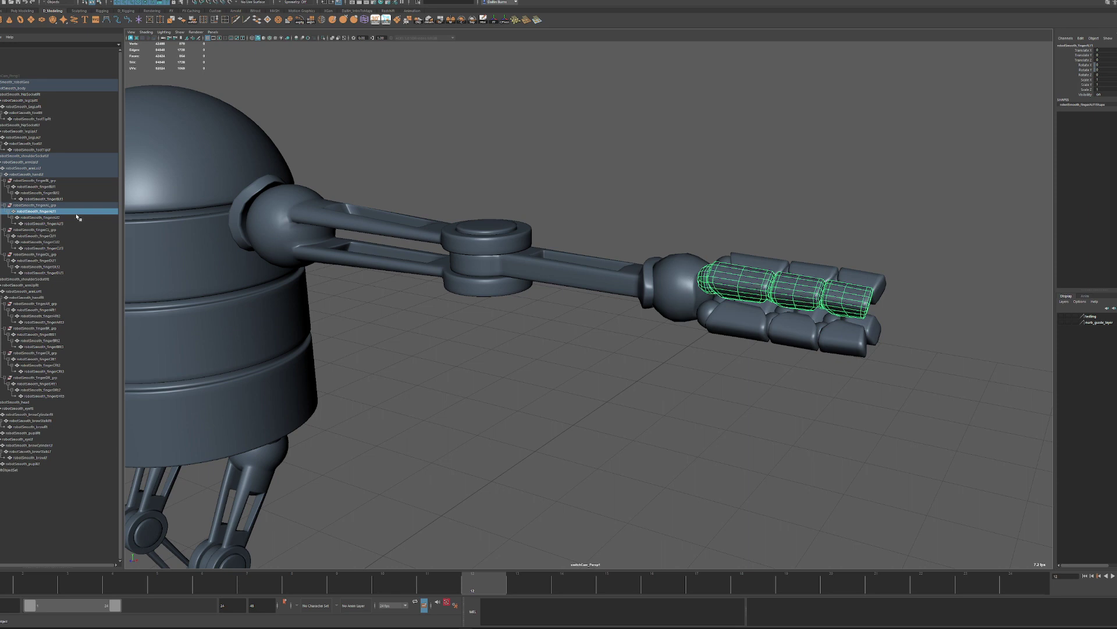
{"action": "left_click", "coordinate": [36, 205]}
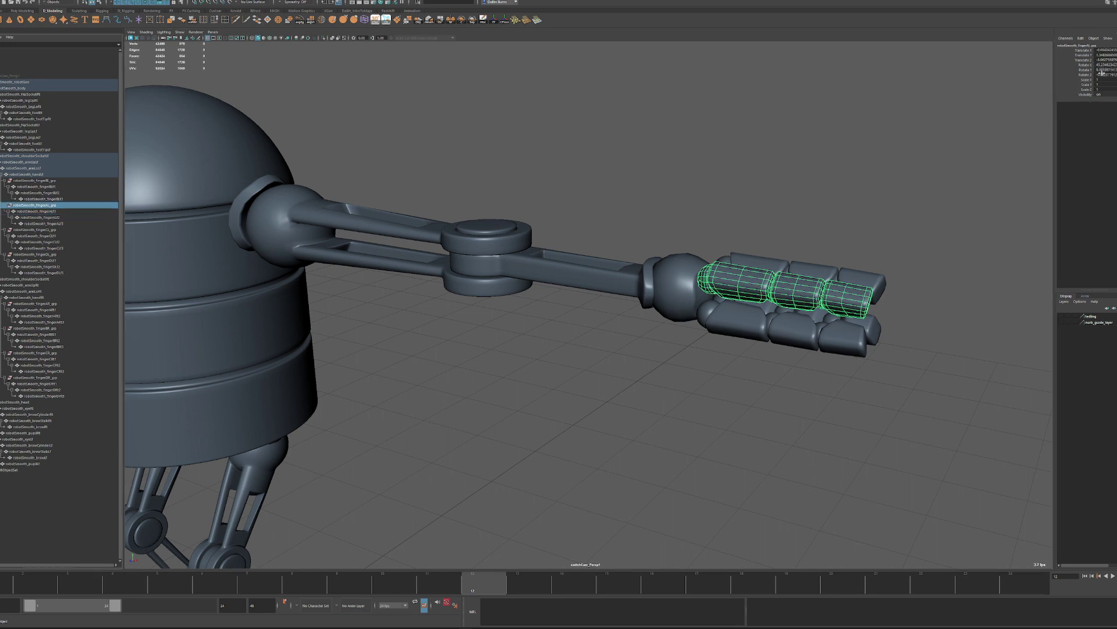
{"action": "key", "text": "e"}
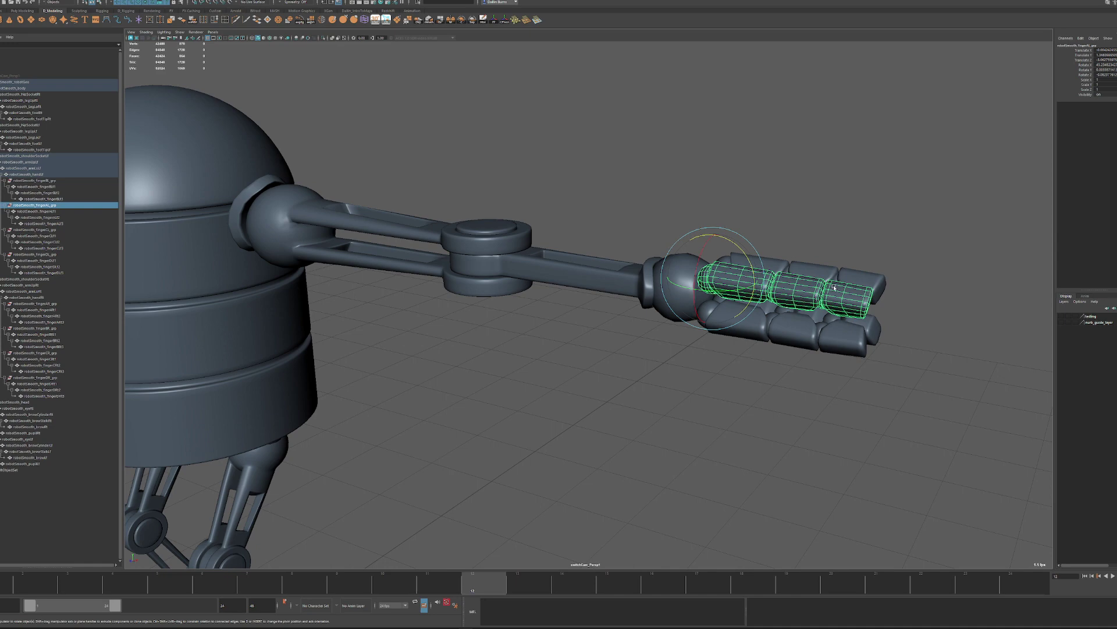
{"action": "left_click", "coordinate": [82, 212]}
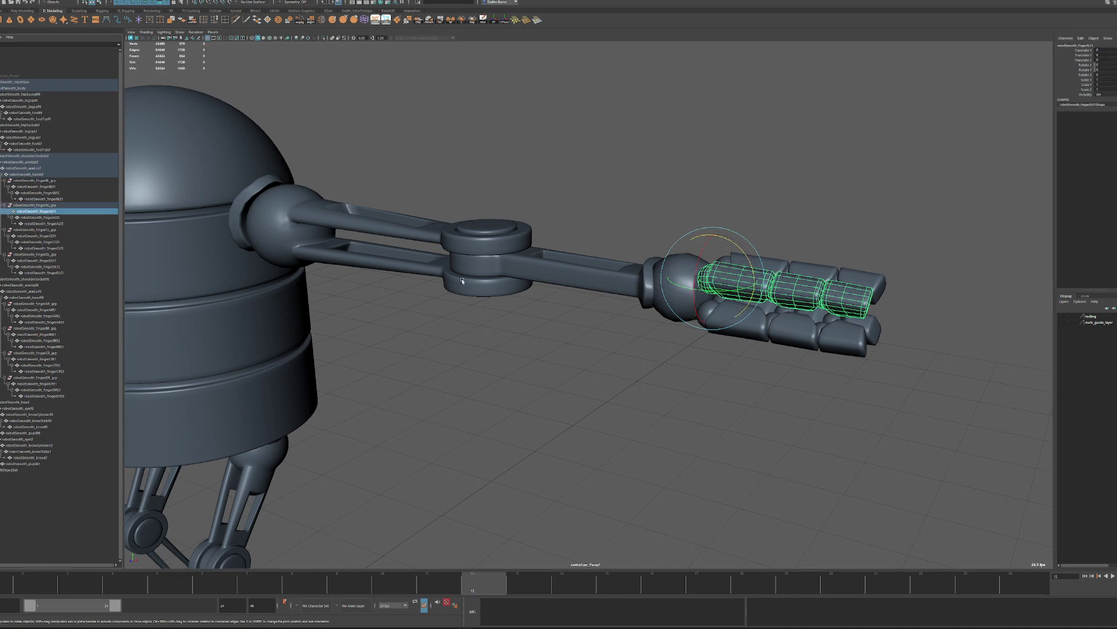
Check the upper front finger's base segment axes using the Move tool's axis orientation options.
{"action": "right_click_drag", "start_coordinate": [830, 304], "coordinate": [851, 320], "text": "alt"}
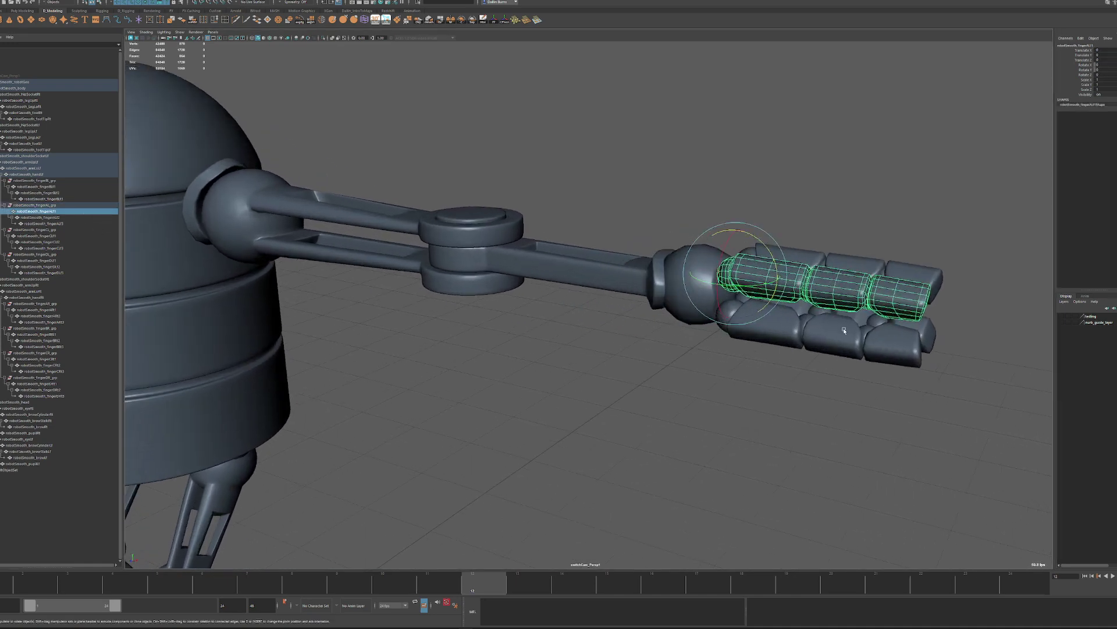
{"action": "left_click_drag", "start_coordinate": [851, 320], "coordinate": [374, 322], "text": "alt"}
{"action": "key", "text": "w"}
{"action": "left_click", "coordinate": [774, 304]}
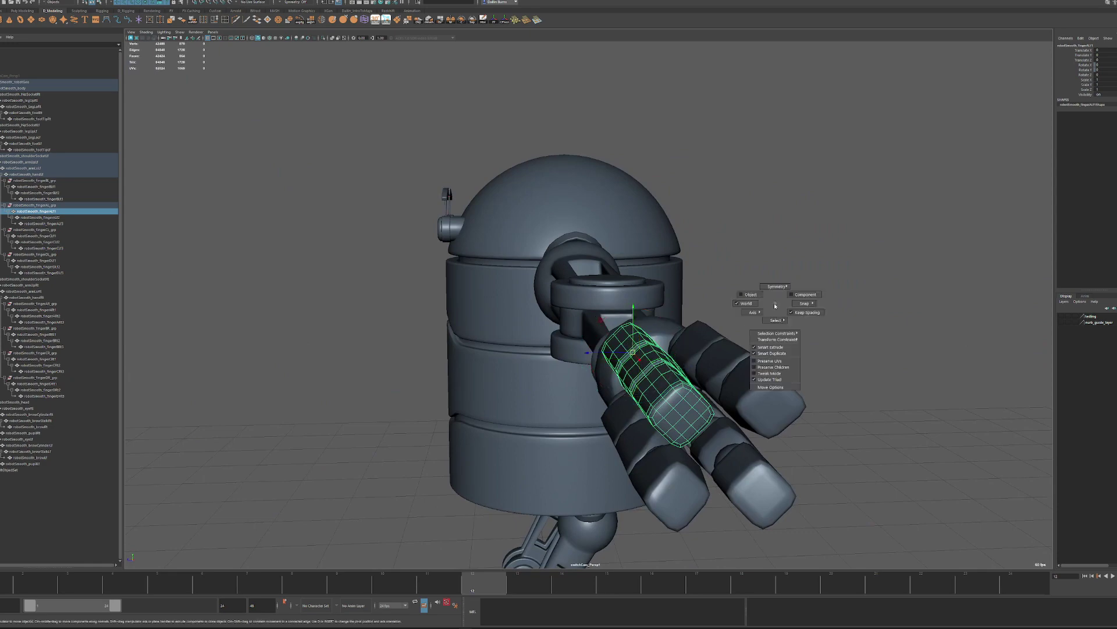
{"action": "scroll", "coordinate": [781, 312], "scroll_direction": "down", "scroll_amount": 5}
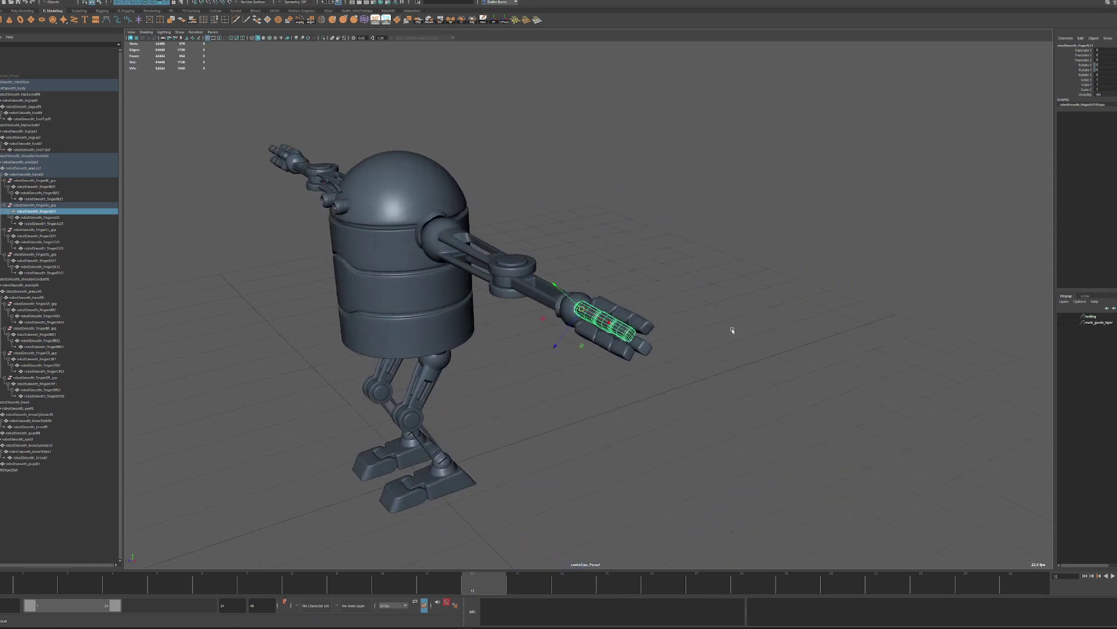
{"action": "mouse_move", "coordinate": [732, 327]}
{"action": "left_mouse_down", "text": "alt"}
{"action": "mouse_move", "coordinate": [768, 314]}
{"action": "mouse_move", "coordinate": [731, 326]}
{"action": "left_mouse_up", "text": "alt"}
{"action": "right_click_drag", "start_coordinate": [731, 326], "coordinate": [847, 347], "text": "alt"}
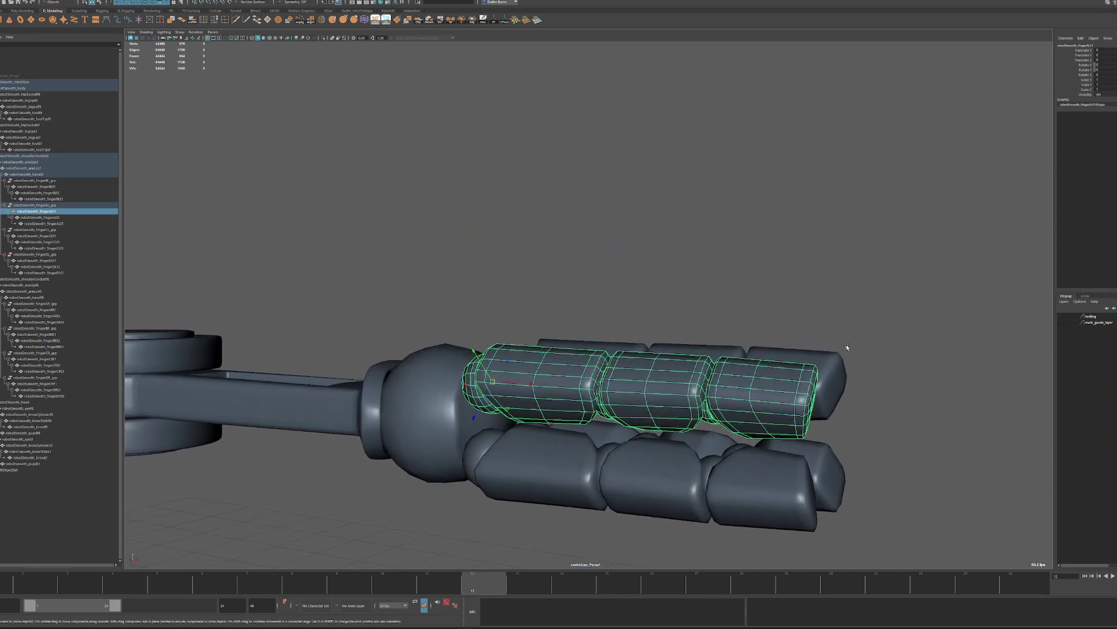
{"action": "middle_click_drag", "start_coordinate": [847, 346], "coordinate": [787, 262], "text": "alt"}
Try curling all of the straightened left-hand finger segments together, and undo the rotation.
{"action": "left_click_drag", "start_coordinate": [781, 203], "coordinate": [589, 452]}
{"action": "right_click_drag", "start_coordinate": [588, 452], "coordinate": [608, 428], "text": "alt"}
{"action": "key", "text": "e"}
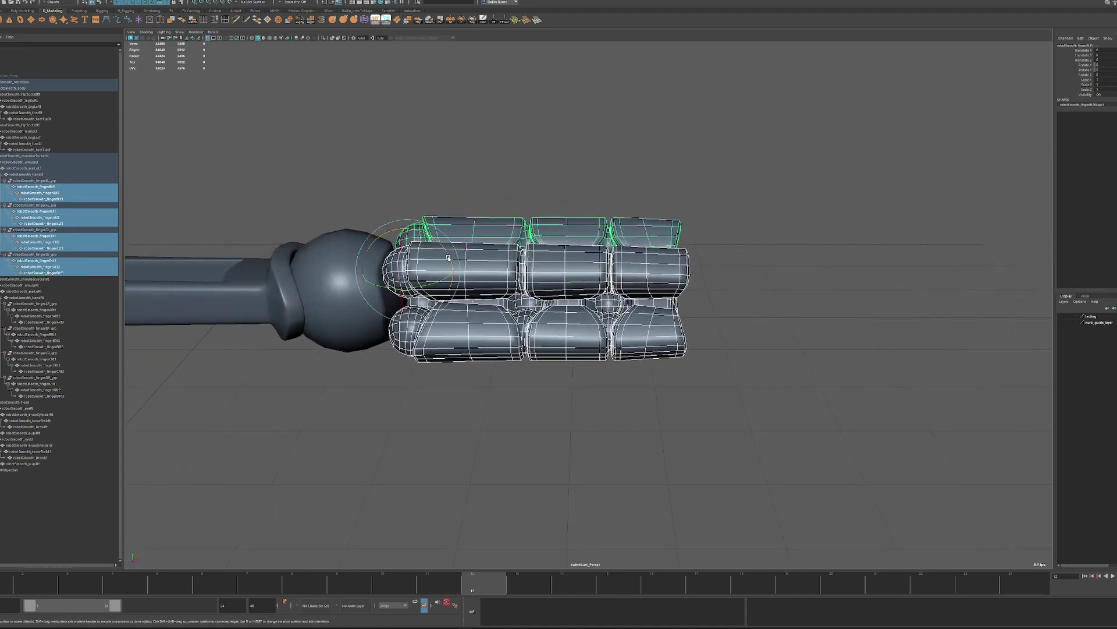
{"action": "left_click_drag", "start_coordinate": [448, 257], "coordinate": [524, 326]}
{"action": "key", "text": "ctrl+z"}
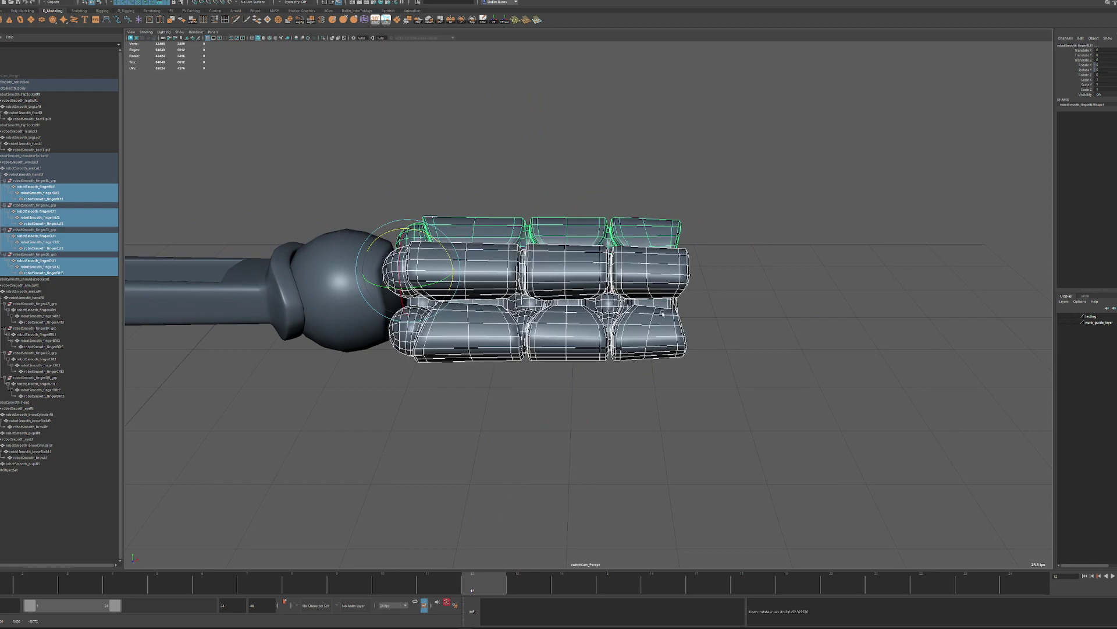
Examine the move and rotation axes of all selected left-hand finger segments, including the Move tool's orientation options.
{"action": "left_click_drag", "start_coordinate": [663, 313], "coordinate": [597, 323], "text": "alt"}
{"action": "key", "text": "w"}
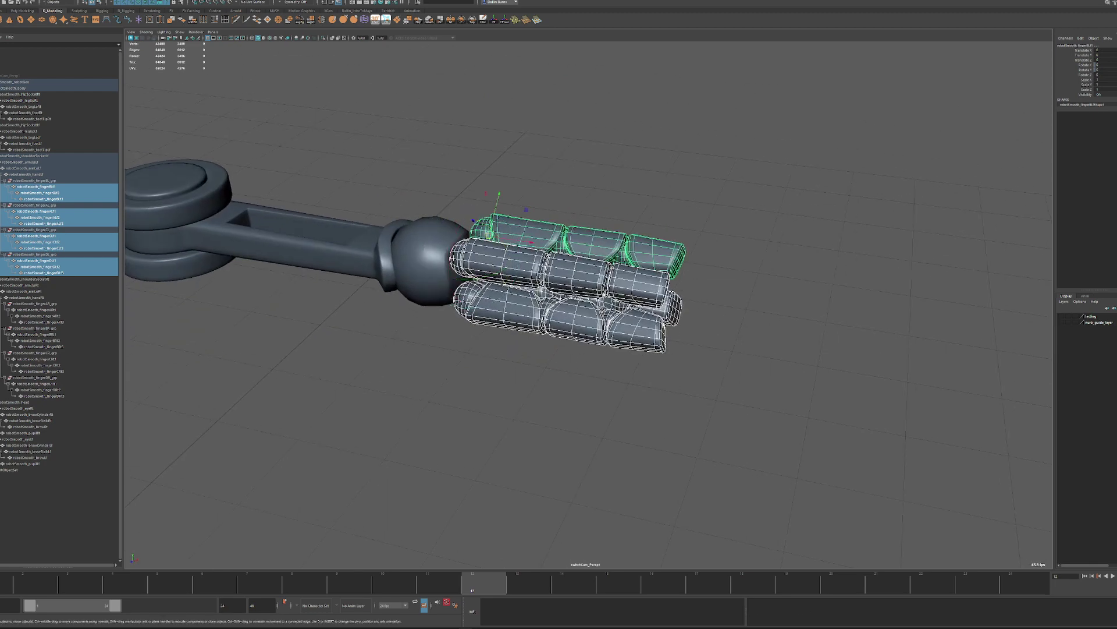
{"action": "right_click", "coordinate": [602, 294]}
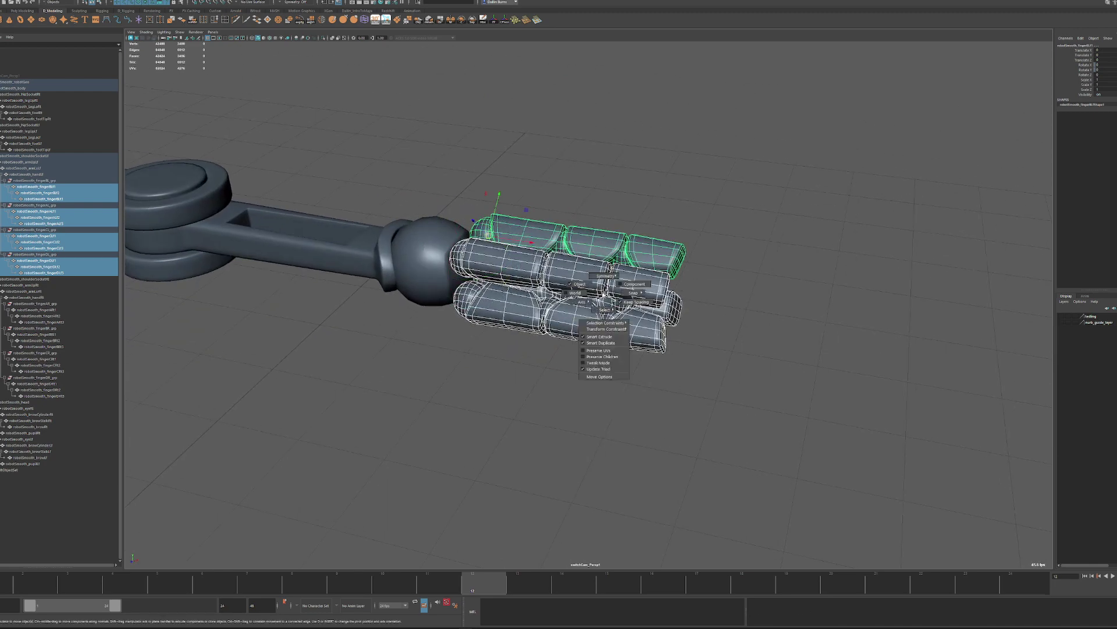
{"action": "scroll", "coordinate": [609, 274], "scroll_direction": "down", "scroll_amount": 3}
{"action": "left_click_drag", "start_coordinate": [814, 326], "coordinate": [684, 284], "text": "alt"}
{"action": "key", "text": "e"}
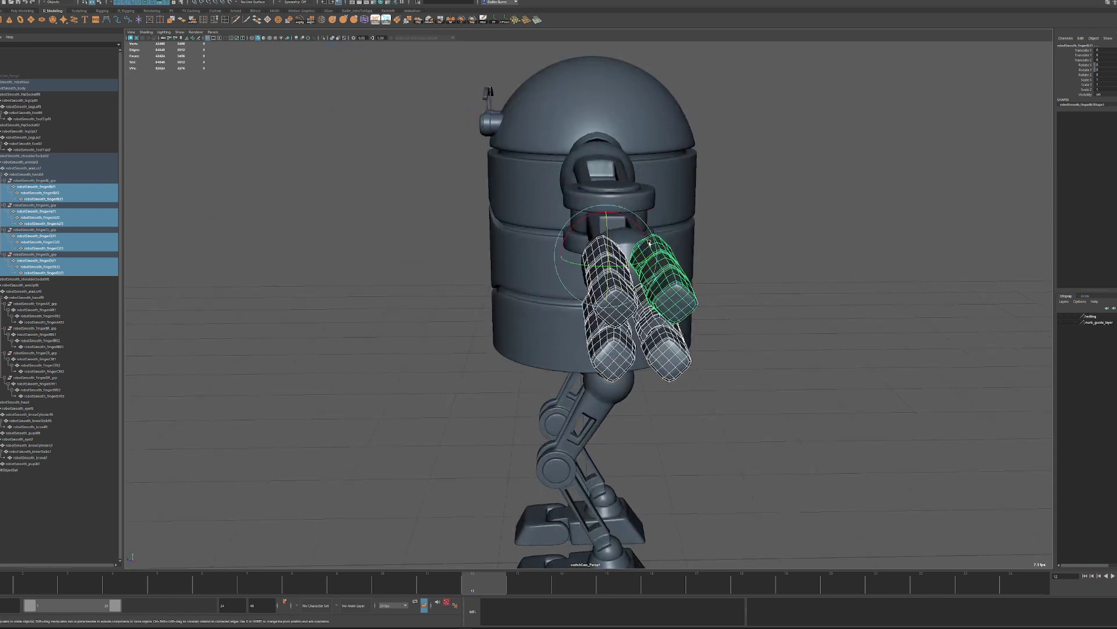
Compare the rotation axes of the upper and lower front fingers' base segments on the left hand.
{"action": "left_click", "coordinate": [749, 281]}
{"action": "left_click", "coordinate": [606, 246]}
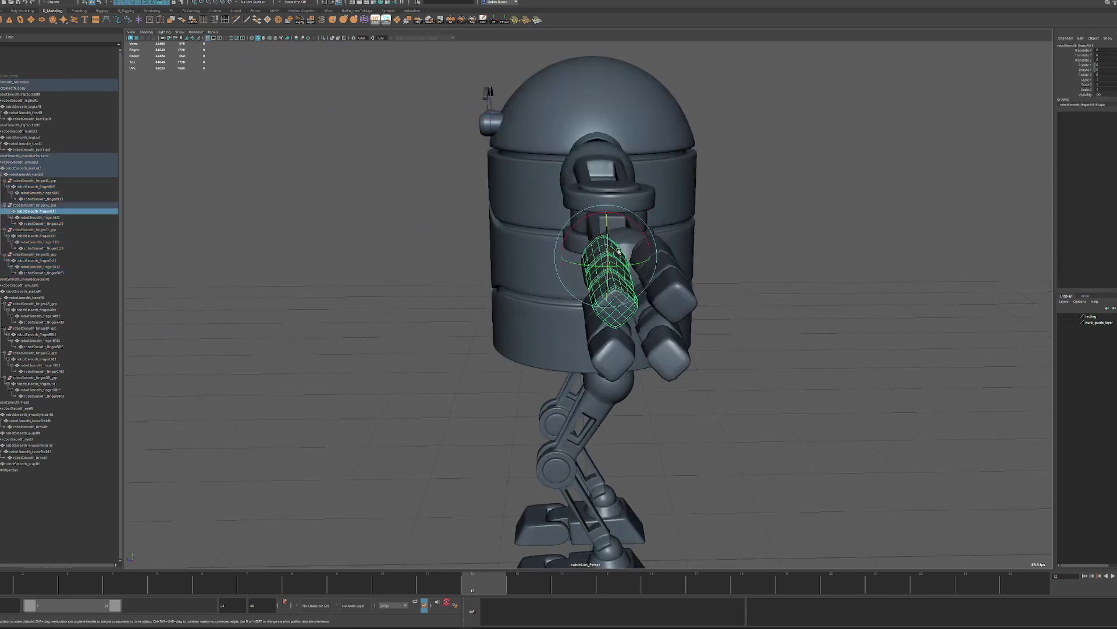
{"action": "key", "text": "e"}
{"action": "left_click", "coordinate": [619, 253]}
{"action": "left_click", "coordinate": [602, 250]}
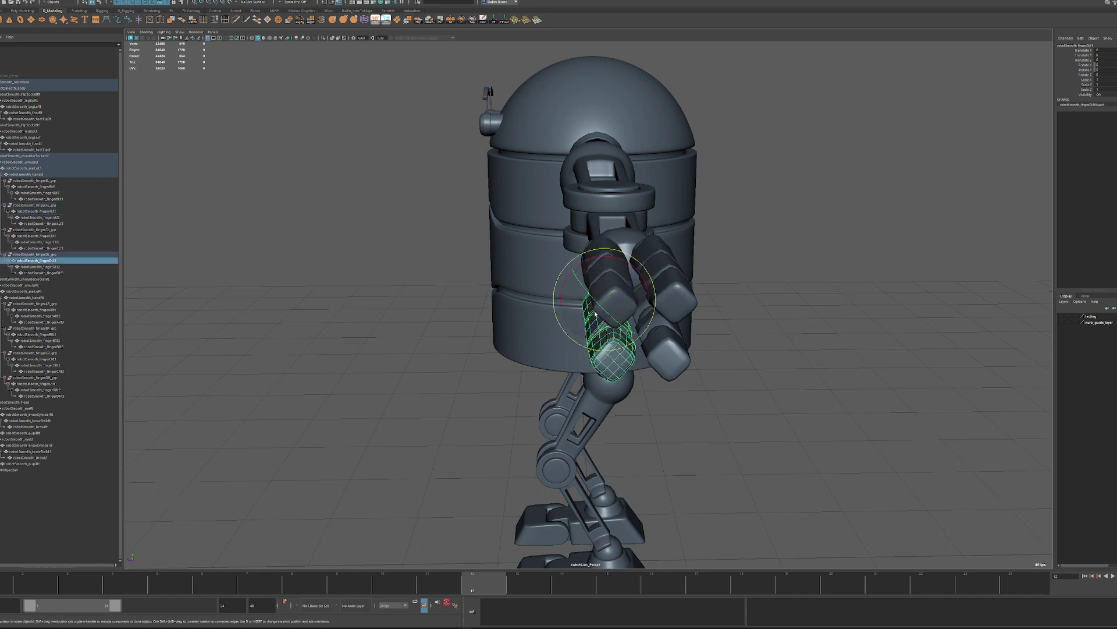
Rotate all left-hand finger segments outward together, and curl only the middle and tip segments inward to form a claw.
{"action": "left_click_drag", "start_coordinate": [671, 282], "coordinate": [749, 389], "text": "alt"}
{"action": "left_click_drag", "start_coordinate": [525, 220], "coordinate": [527, 221]}
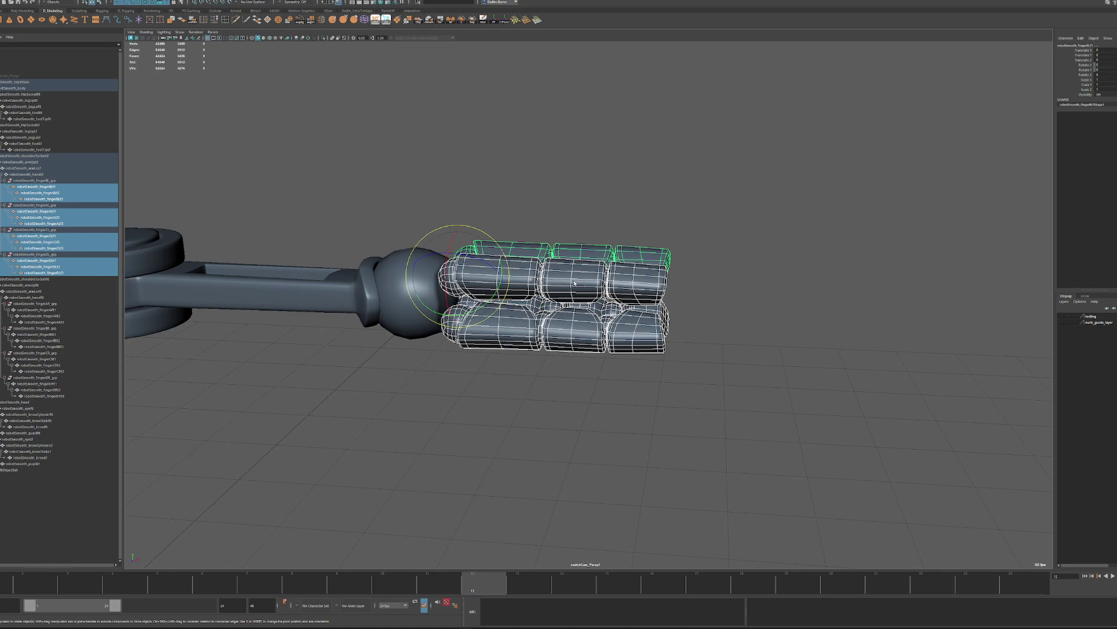
{"action": "left_click_drag", "start_coordinate": [575, 283], "coordinate": [505, 234], "text": "alt"}
{"action": "left_click_drag", "start_coordinate": [673, 302], "coordinate": [652, 371], "text": "alt"}
{"action": "left_click", "coordinate": [661, 374]}
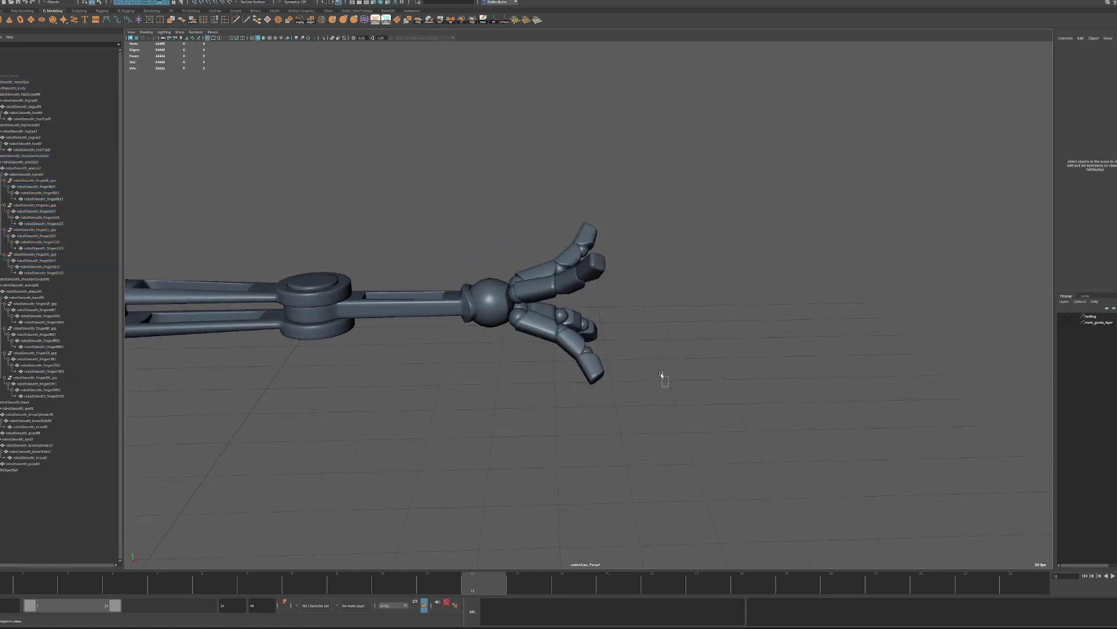
{"action": "left_click_drag", "start_coordinate": [564, 206], "coordinate": [564, 206]}
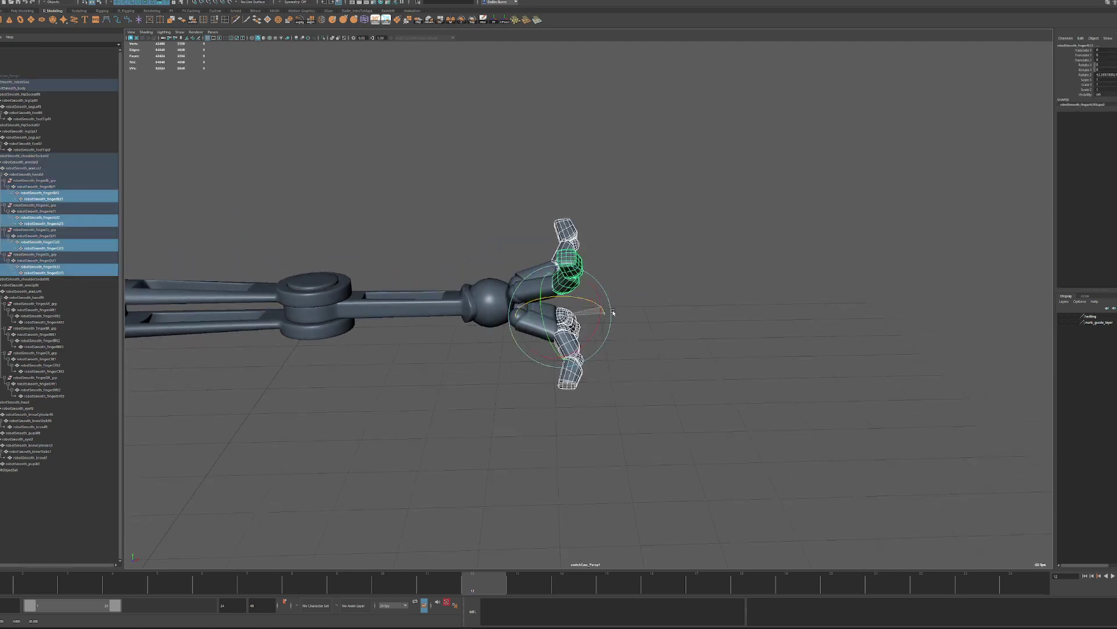
Select every finger segment of the right hand and rotate them together to spread the fingers apart.
{"action": "left_click_drag", "start_coordinate": [662, 319], "coordinate": [617, 369], "text": "alt"}
{"action": "middle_click_drag", "start_coordinate": [617, 369], "coordinate": [1001, 375], "text": "alt"}
{"action": "right_click_drag", "start_coordinate": [1001, 376], "coordinate": [686, 369], "text": "alt"}
{"action": "middle_click_drag", "start_coordinate": [686, 370], "coordinate": [903, 362], "text": "alt"}
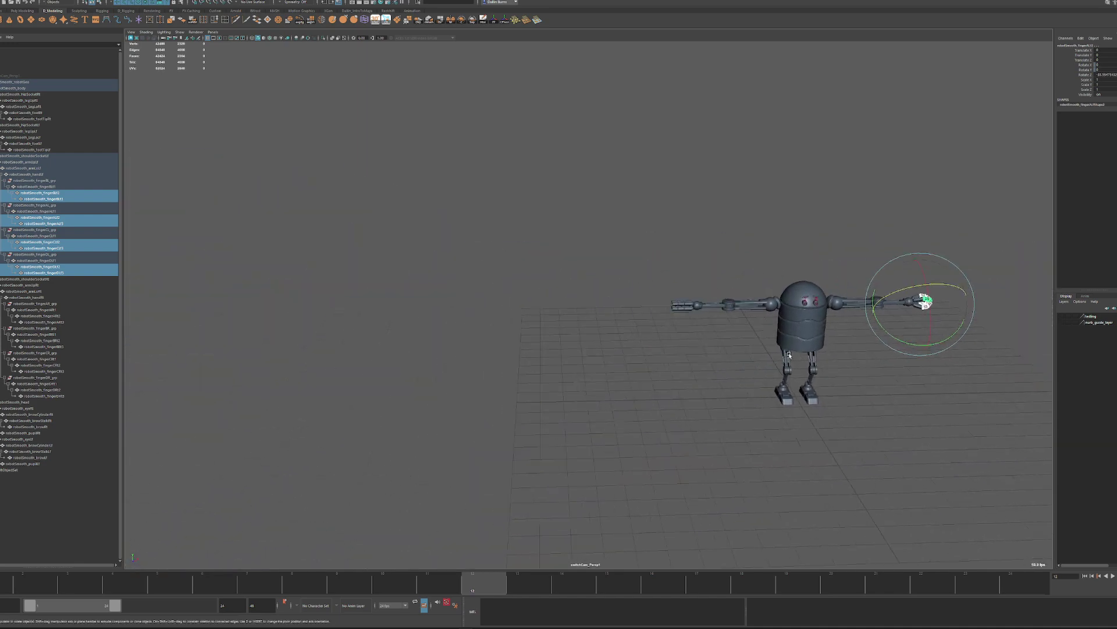
{"action": "right_click_drag", "start_coordinate": [751, 358], "coordinate": [867, 352], "text": "alt"}
{"action": "middle_click_drag", "start_coordinate": [852, 351], "coordinate": [582, 353], "text": "alt"}
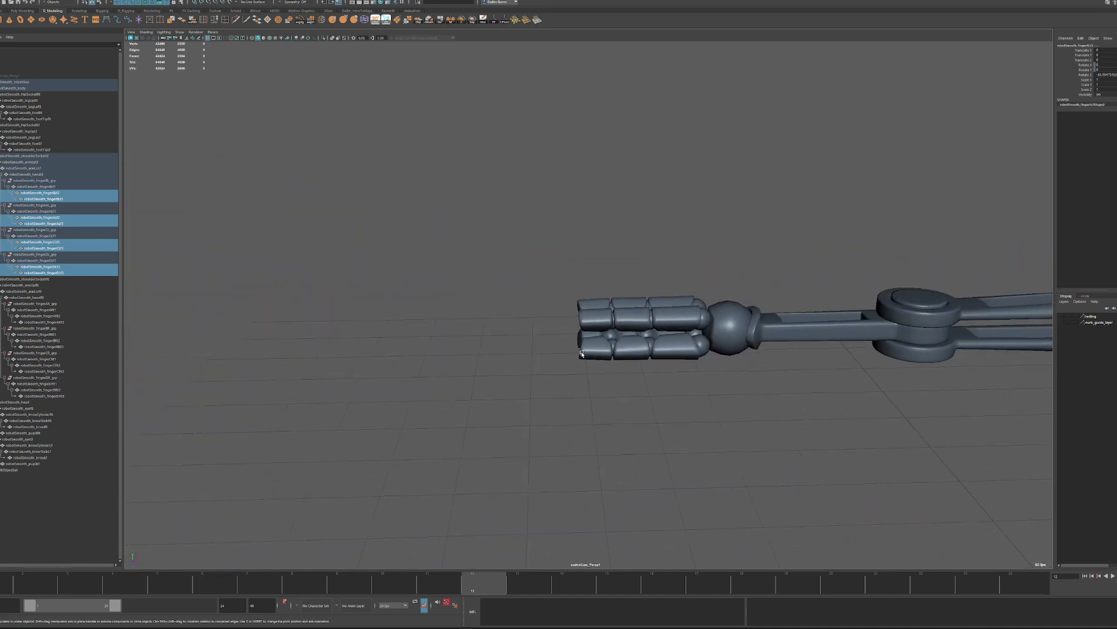
{"action": "left_click", "coordinate": [675, 321]}
{"action": "key", "text": "f"}
{"action": "left_click_drag", "start_coordinate": [701, 319], "coordinate": [709, 326], "text": "alt"}
{"action": "right_click_drag", "start_coordinate": [708, 327], "coordinate": [454, 364], "text": "alt"}
{"action": "left_click_drag", "start_coordinate": [379, 456], "coordinate": [637, 257]}
{"action": "key", "text": "f"}
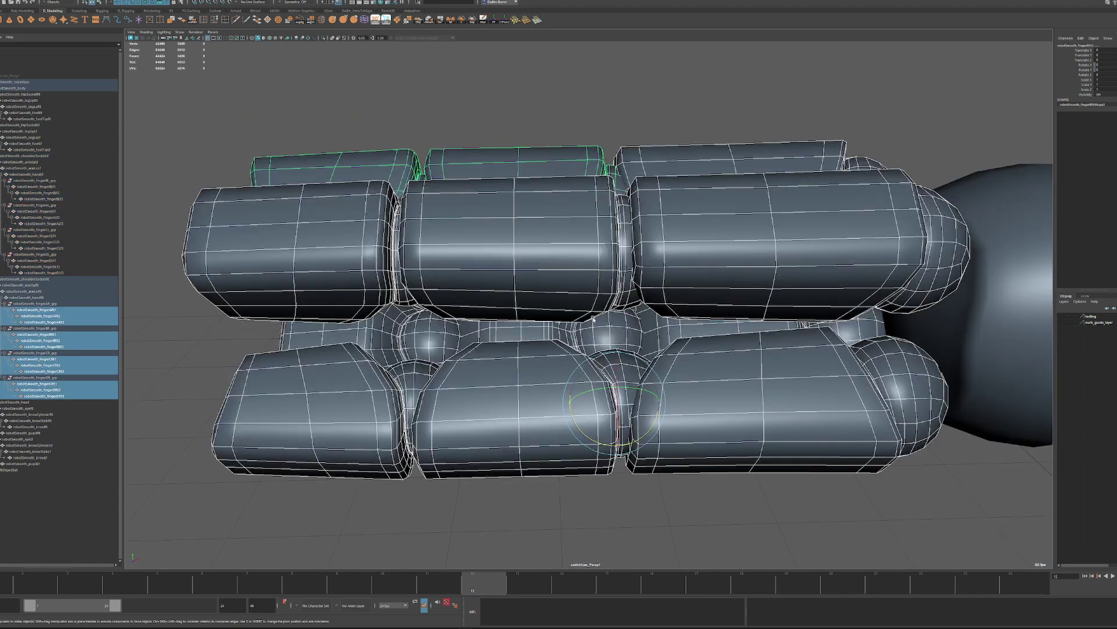
{"action": "scroll", "coordinate": [656, 317], "scroll_direction": "down", "scroll_amount": 5}
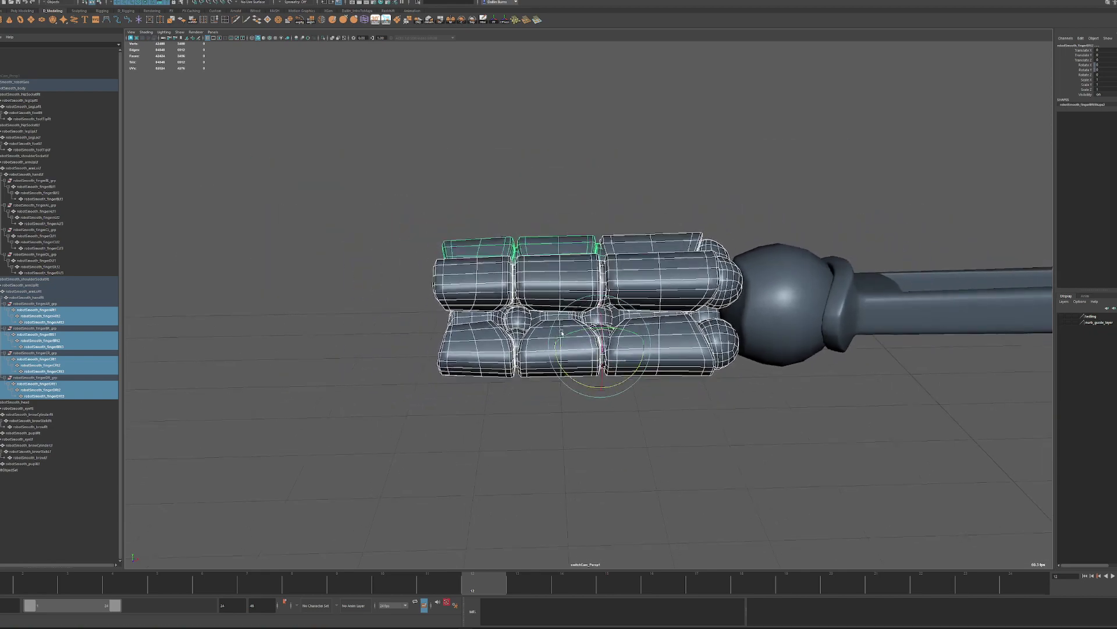
{"action": "left_click_drag", "start_coordinate": [590, 386], "coordinate": [518, 446]}
Curl the middle and tip segments of all right-hand fingers inward into a relaxed grip.
{"action": "left_click_drag", "start_coordinate": [389, 483], "coordinate": [549, 184]}
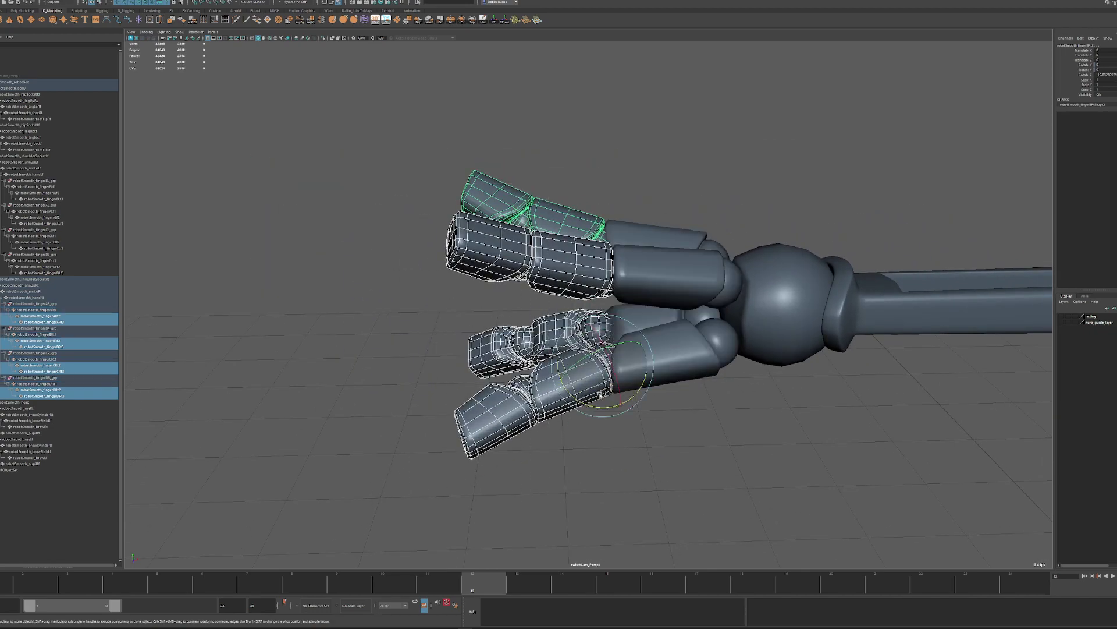
{"action": "left_click_drag", "start_coordinate": [577, 400], "coordinate": [557, 400]}
{"action": "right_click_drag", "start_coordinate": [557, 400], "coordinate": [419, 422], "text": "alt"}
{"action": "left_click_drag", "start_coordinate": [419, 422], "coordinate": [608, 414], "text": "alt"}
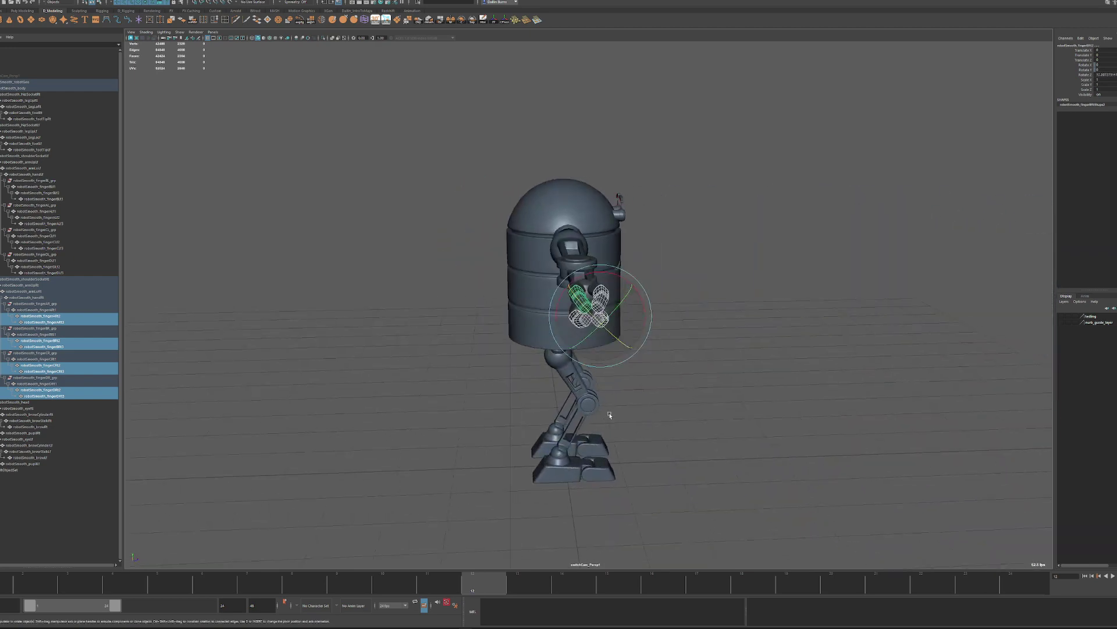
{"action": "right_click_drag", "start_coordinate": [609, 414], "coordinate": [687, 402], "text": "alt"}
{"action": "left_click_drag", "start_coordinate": [686, 402], "coordinate": [503, 432], "text": "alt"}
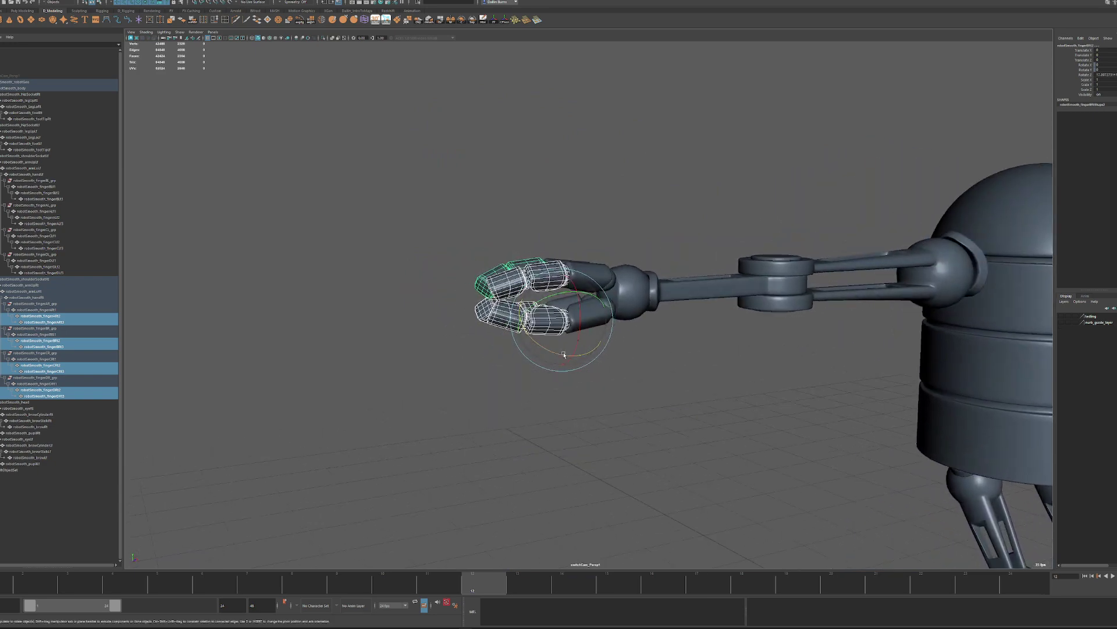
{"action": "left_click_drag", "start_coordinate": [564, 355], "coordinate": [555, 355]}
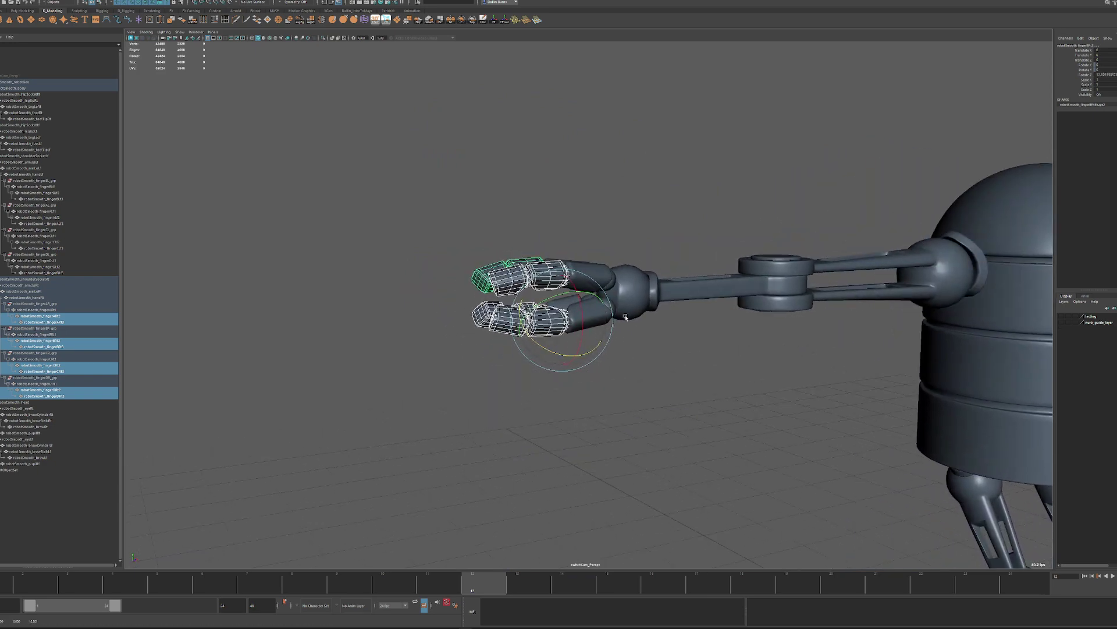
Turn the right hand at the wrist and bend the right forearm forward at the elbow.
{"action": "left_click", "coordinate": [634, 292]}
{"action": "mouse_move", "coordinate": [635, 310]}
{"action": "left_mouse_down"}
{"action": "mouse_move", "coordinate": [645, 314]}
{"action": "mouse_move", "coordinate": [632, 319]}
{"action": "left_mouse_up"}
{"action": "left_click_drag", "start_coordinate": [605, 368], "coordinate": [648, 433], "text": "alt"}
{"action": "key", "text": "q"}
{"action": "left_click", "coordinate": [648, 199]}
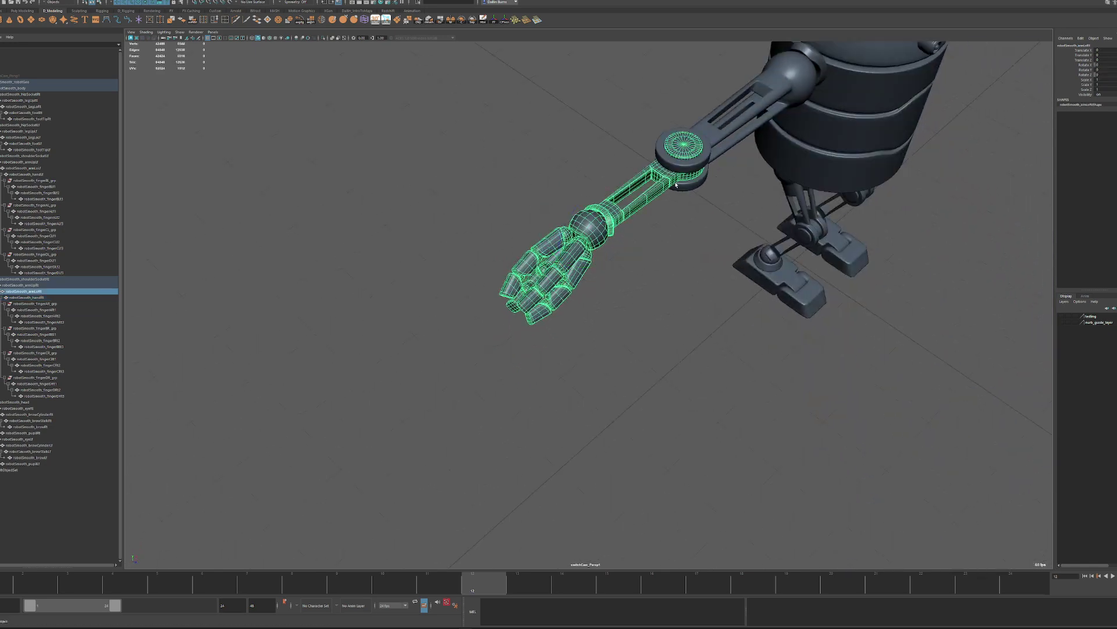
{"action": "key", "text": "e"}
{"action": "left_click_drag", "start_coordinate": [682, 190], "coordinate": [505, 309]}
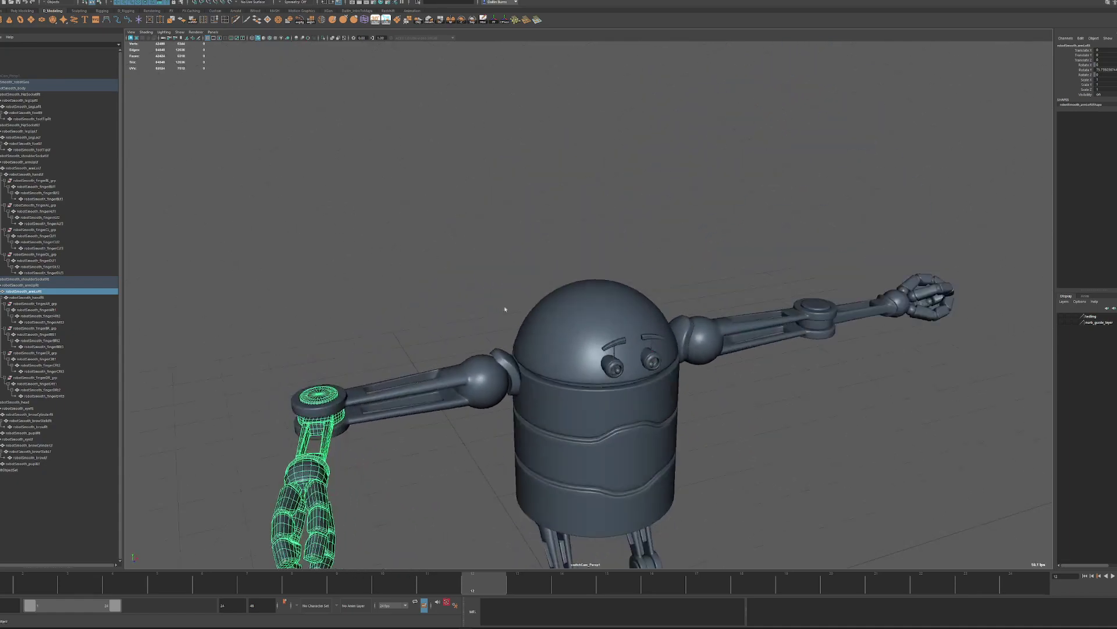
Rotate the right arm and its shoulder socket so the arm hangs down beside the body.
{"action": "left_click", "coordinate": [488, 386]}
{"action": "left_click_drag", "start_coordinate": [473, 373], "coordinate": [477, 404]}
{"action": "middle_click_drag", "start_coordinate": [512, 397], "coordinate": [508, 233], "text": "alt"}
{"action": "right_click_drag", "start_coordinate": [518, 233], "coordinate": [507, 225], "text": "alt"}
{"action": "key", "text": "q"}
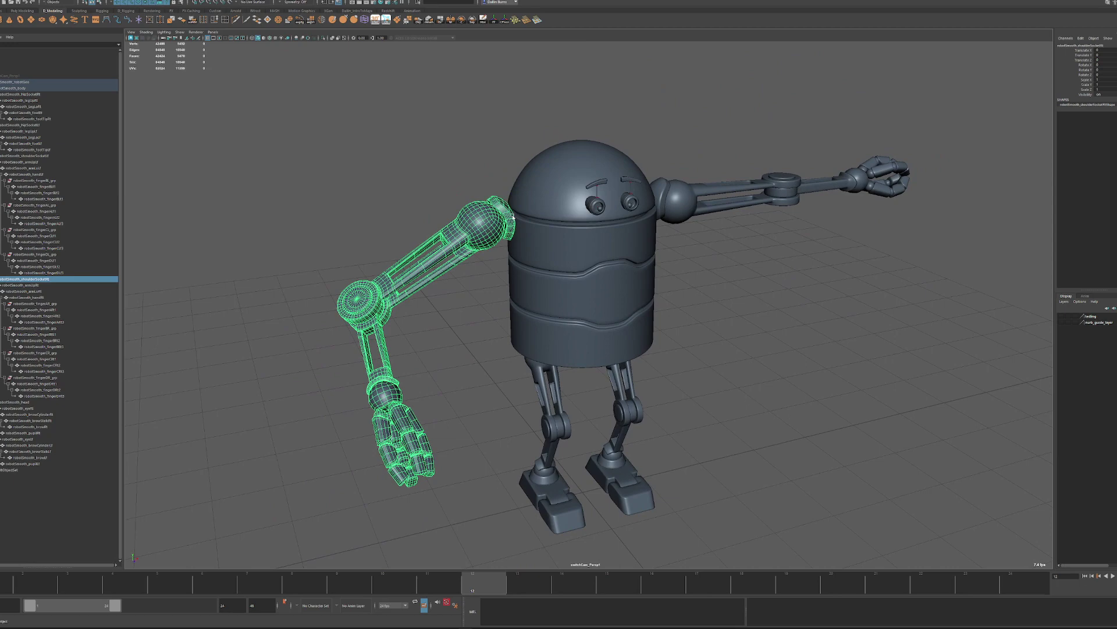
{"action": "key", "text": "e"}
{"action": "left_click_drag", "start_coordinate": [520, 201], "coordinate": [501, 185]}
{"action": "middle_click_drag", "start_coordinate": [543, 351], "coordinate": [492, 383], "text": "alt"}
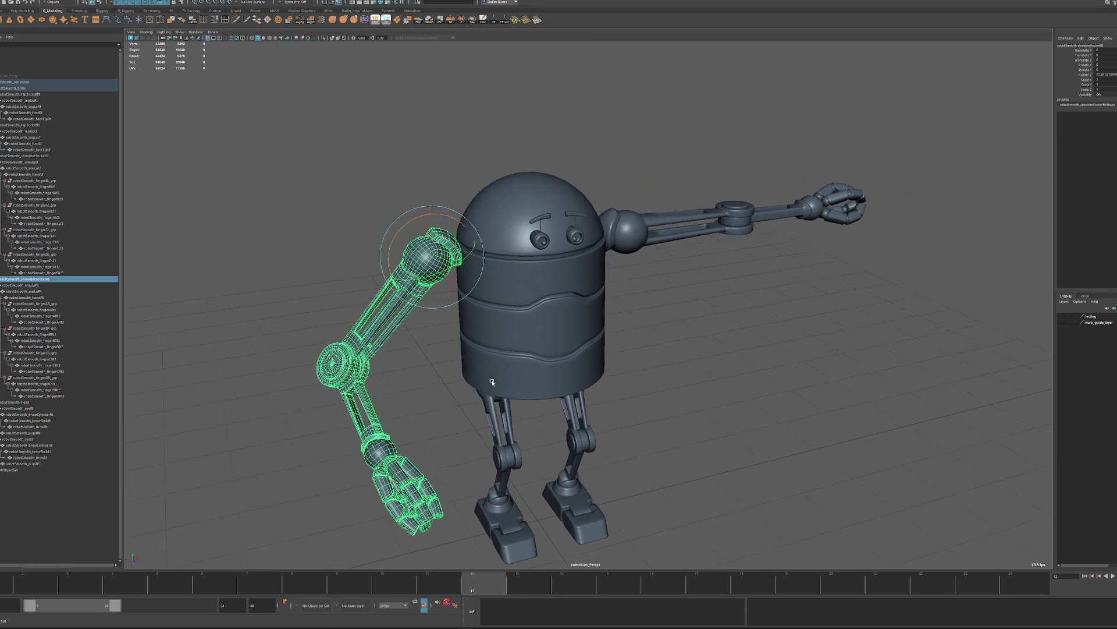
Select both pupils and shift them together inside the eye sockets.
{"action": "right_click_drag", "start_coordinate": [492, 382], "coordinate": [478, 372], "text": "alt"}
{"action": "right_click_drag", "start_coordinate": [583, 351], "coordinate": [645, 333], "text": "alt"}
{"action": "key", "text": "q"}
{"action": "right_click_drag", "start_coordinate": [528, 202], "coordinate": [666, 237], "text": "alt"}
{"action": "middle_click_drag", "start_coordinate": [666, 237], "coordinate": [922, 579], "text": "alt"}
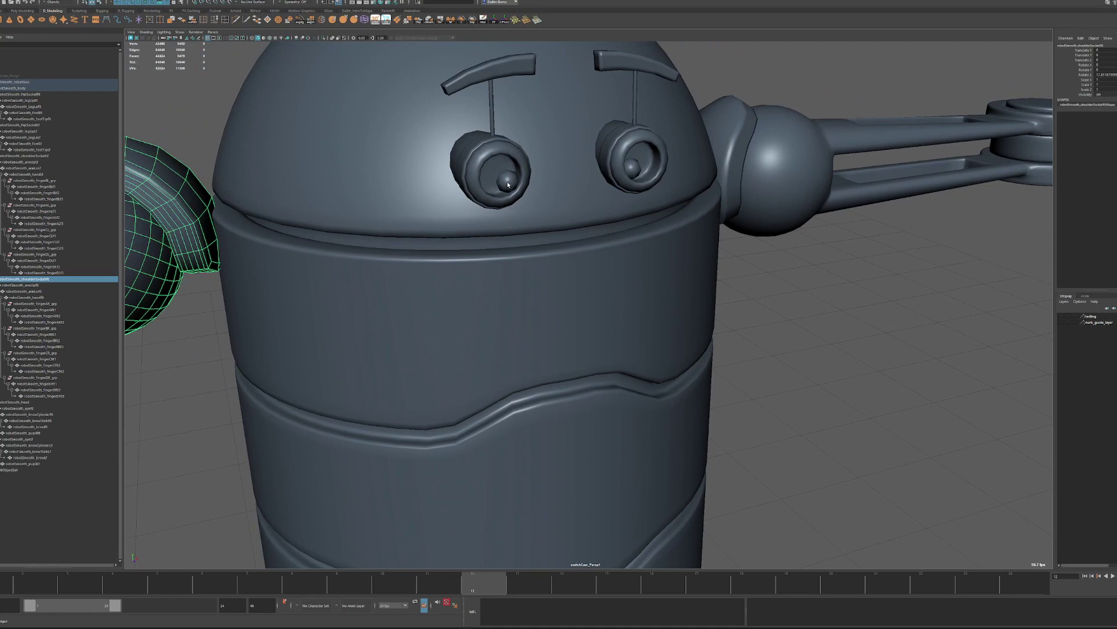
{"action": "left_click", "coordinate": [510, 182]}
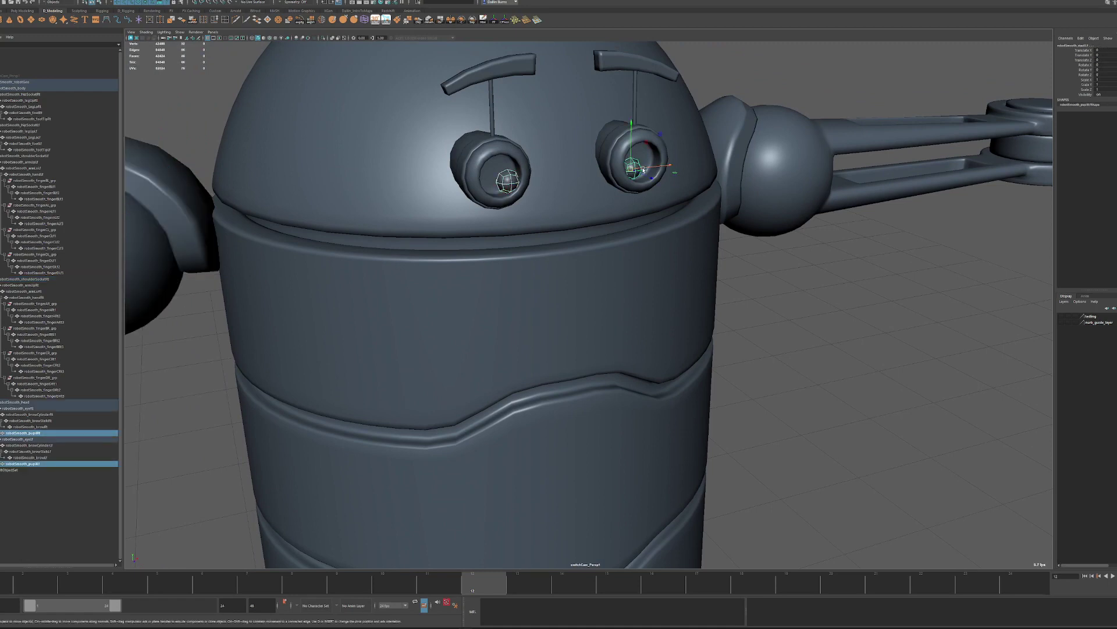
Try moving both eyebrows together, and undo the move.
{"action": "left_click", "coordinate": [646, 66]}
{"action": "left_click", "coordinate": [498, 69], "text": "shift"}
{"action": "left_click_drag", "start_coordinate": [489, 52], "coordinate": [518, 56]}
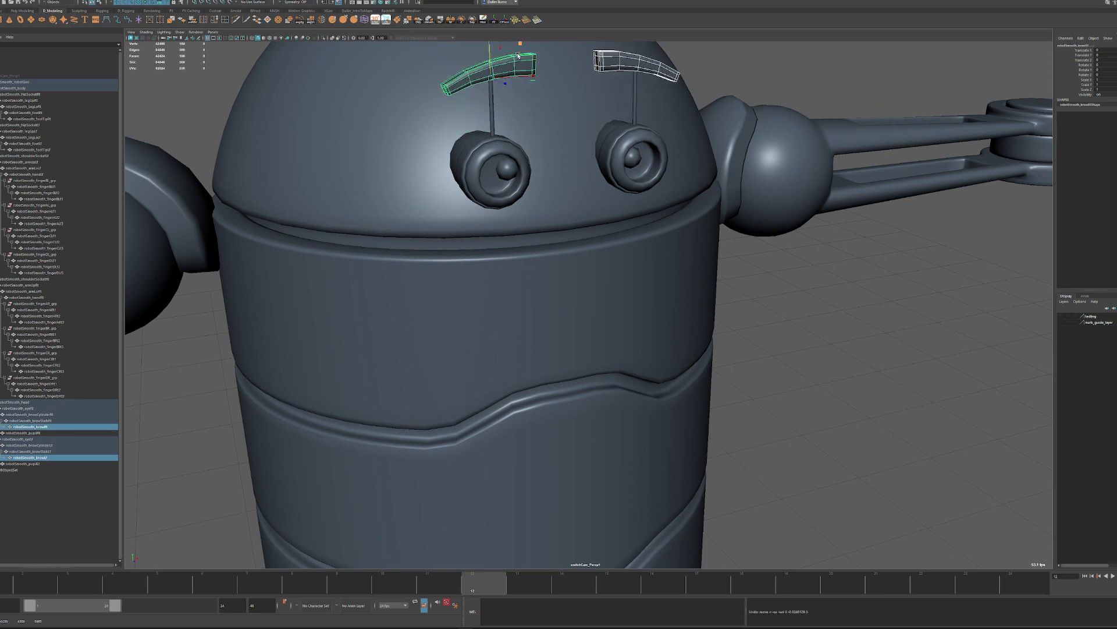
Try rotating the brow cylinder around the left eye, and undo the rotation.
{"action": "left_click", "coordinate": [623, 134]}
{"action": "key", "text": "e"}
{"action": "left_click_drag", "start_coordinate": [612, 125], "coordinate": [668, 112]}
{"action": "key", "text": "ctrl+z"}
{"action": "key", "text": "q"}
{"action": "right_click_drag", "start_coordinate": [654, 228], "coordinate": [576, 237], "text": "alt"}
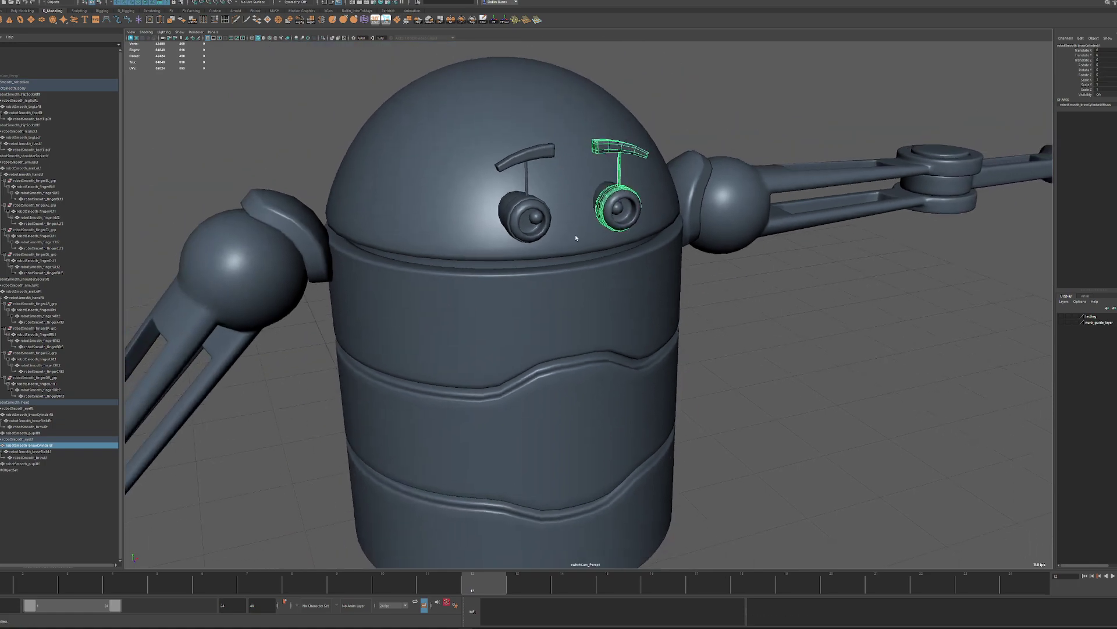
Try rotating the robot's whole head, and undo the rotation.
{"action": "left_click", "coordinate": [570, 223]}
{"action": "key", "text": "e"}
{"action": "left_click_drag", "start_coordinate": [497, 251], "coordinate": [510, 234]}
{"action": "key", "text": "ctrl+z"}
{"action": "key", "text": "ctrl+z"}
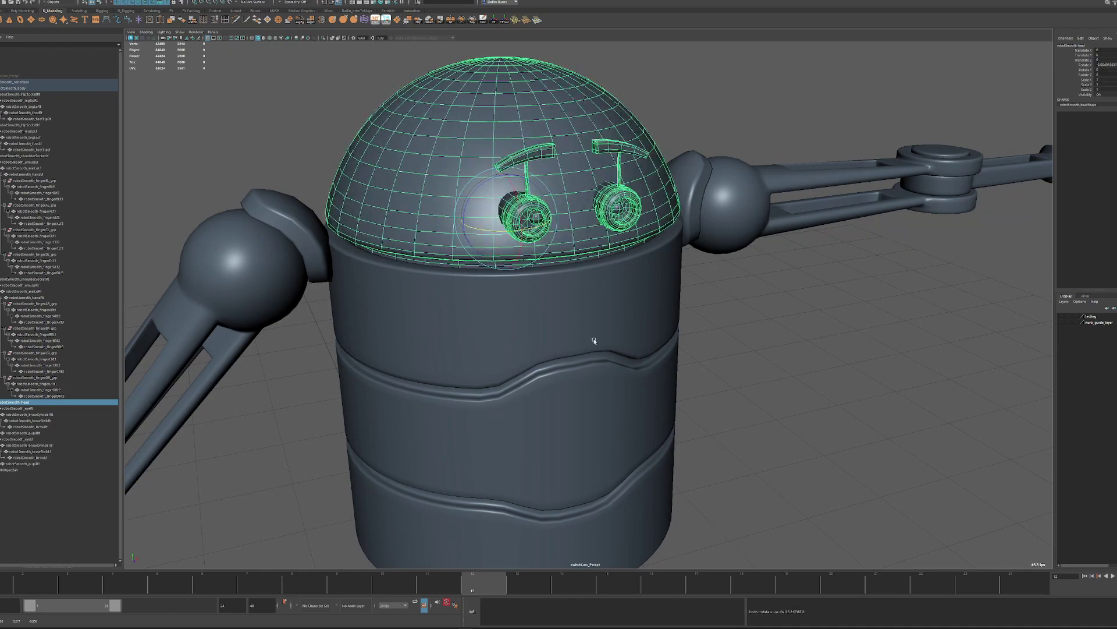
Bend the front tip section of the right foot upward.
{"action": "right_click_drag", "start_coordinate": [700, 362], "coordinate": [681, 366], "text": "alt"}
{"action": "middle_click_drag", "start_coordinate": [681, 367], "coordinate": [670, 204], "text": "alt"}
{"action": "right_click_drag", "start_coordinate": [670, 204], "coordinate": [649, 226], "text": "alt"}
{"action": "left_click_drag", "start_coordinate": [649, 226], "coordinate": [613, 236], "text": "alt"}
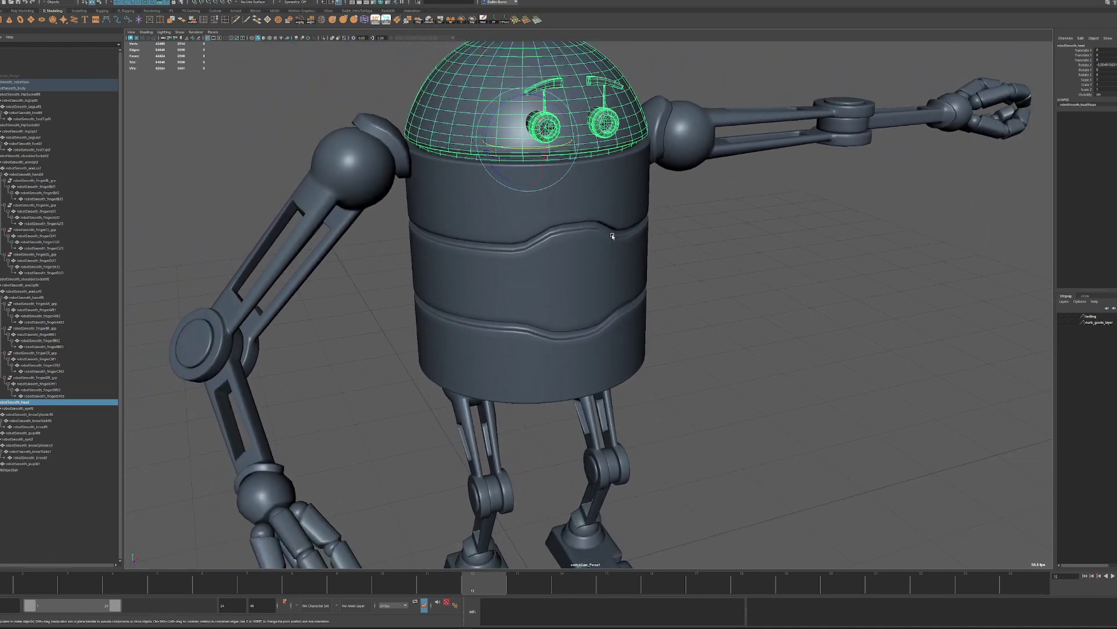
{"action": "left_click_drag", "start_coordinate": [646, 421], "coordinate": [638, 392], "text": "alt"}
{"action": "middle_click_drag", "start_coordinate": [638, 392], "coordinate": [589, 32], "text": "alt"}
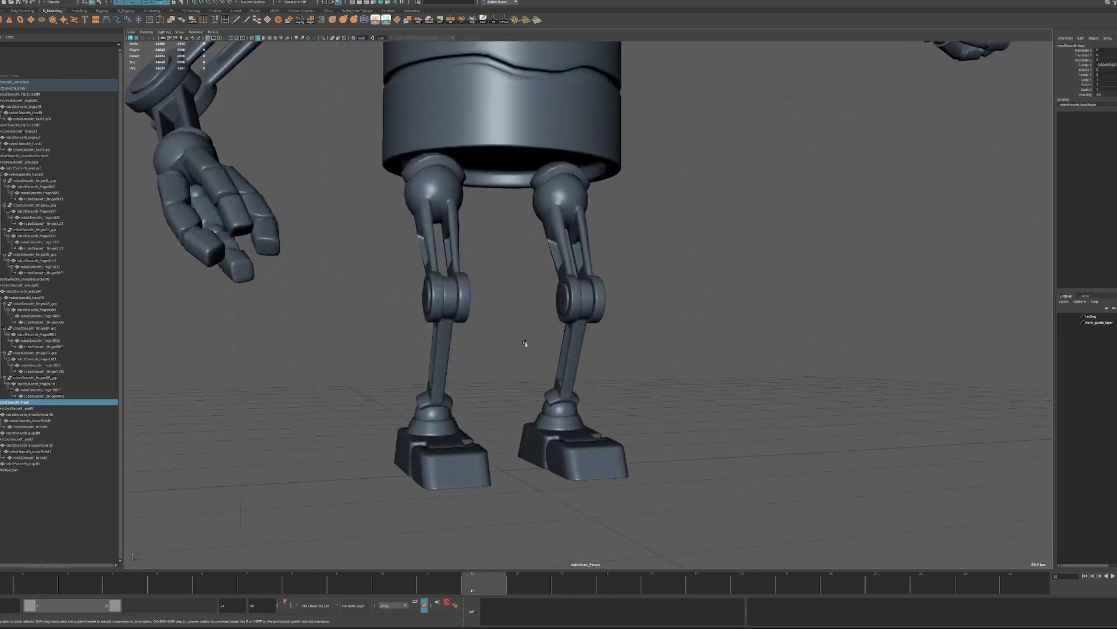
{"action": "left_click_drag", "start_coordinate": [534, 425], "coordinate": [766, 342], "text": "alt"}
{"action": "middle_click_drag", "start_coordinate": [518, 411], "coordinate": [796, 382], "text": "alt"}
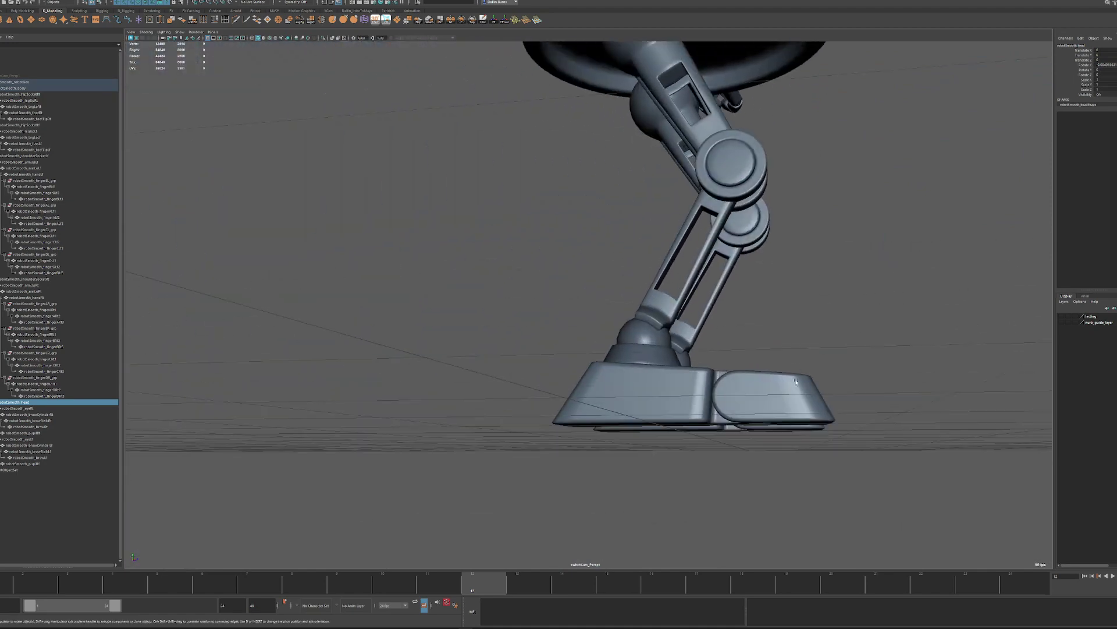
{"action": "left_click", "coordinate": [753, 403]}
{"action": "left_click_drag", "start_coordinate": [753, 403], "coordinate": [620, 338], "text": "alt"}
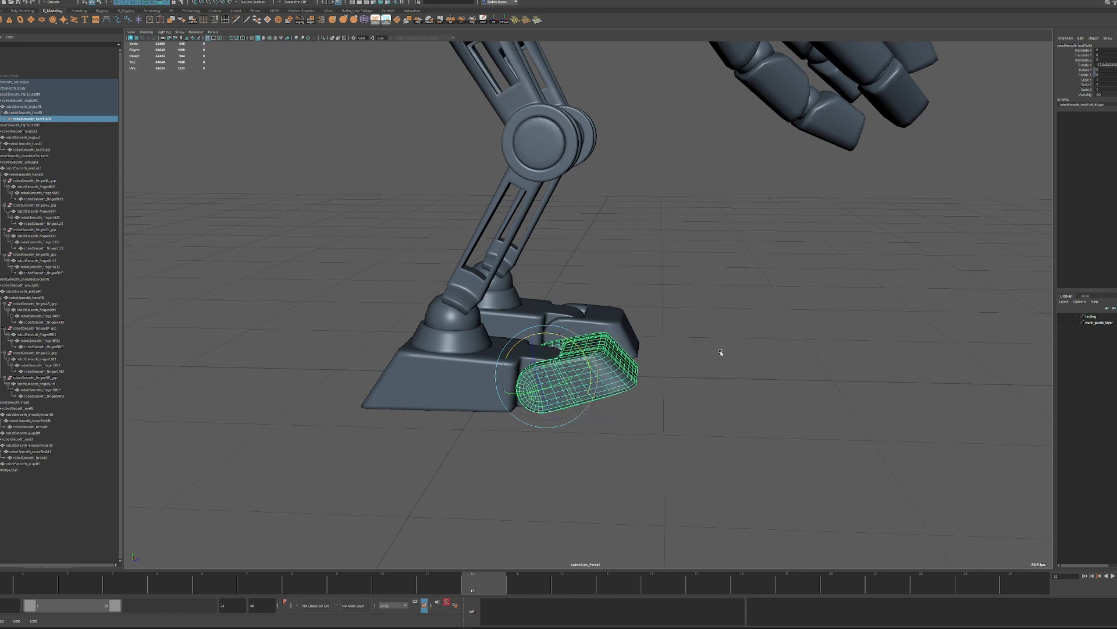
{"action": "left_click_drag", "start_coordinate": [721, 352], "coordinate": [630, 342], "text": "alt"}
{"action": "key", "text": "q"}
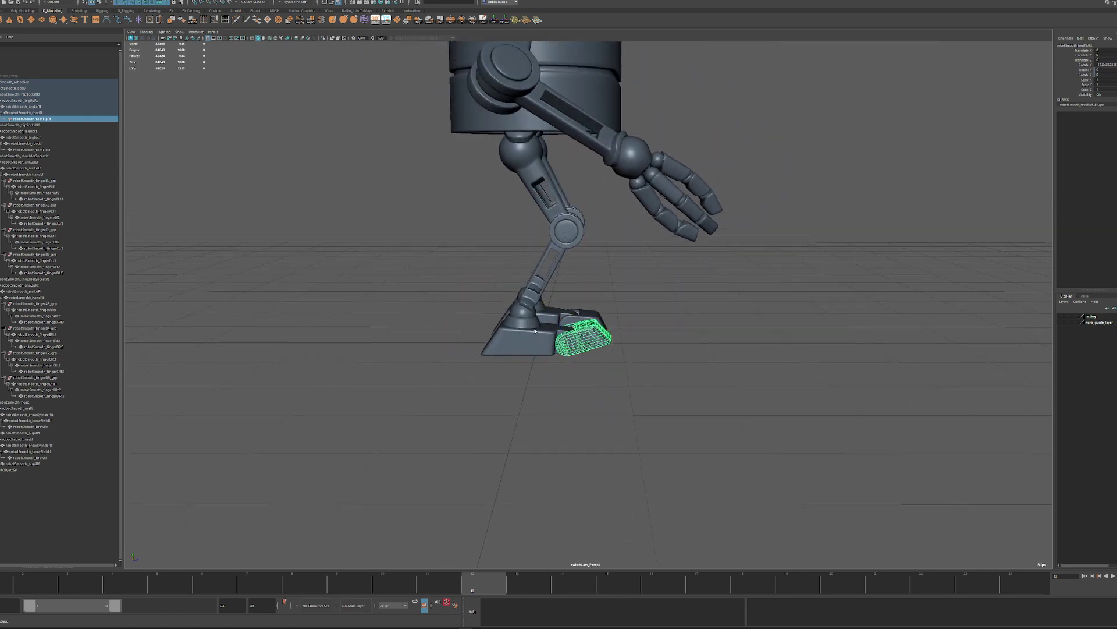
Swing the right lower leg forward at the knee.
{"action": "left_click_drag", "start_coordinate": [537, 314], "coordinate": [541, 328]}
{"action": "left_click", "coordinate": [604, 302]}
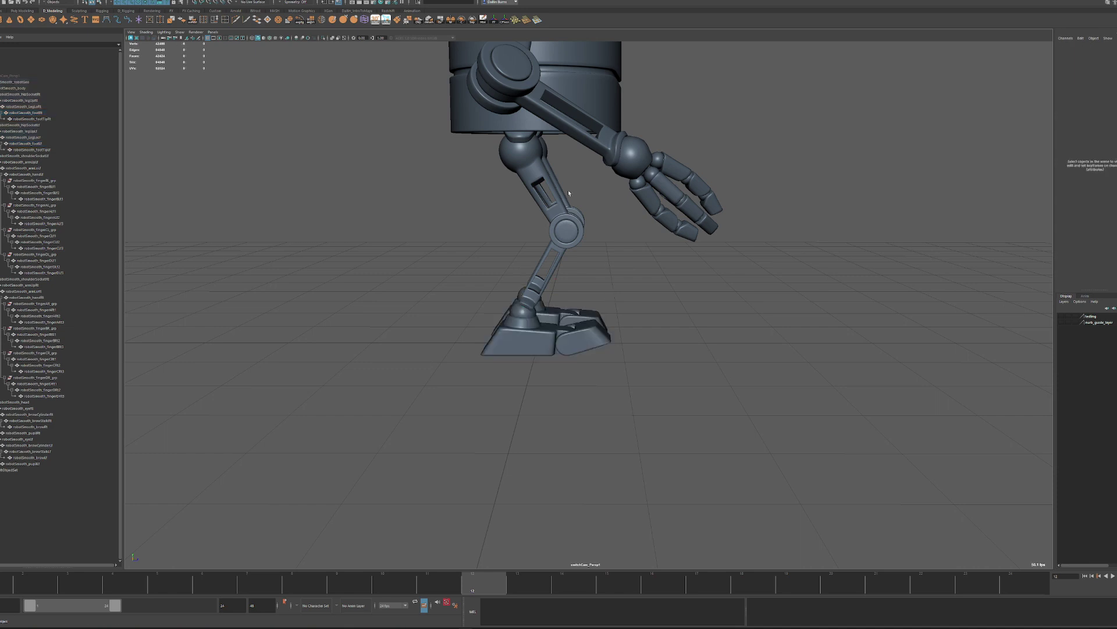
{"action": "left_click", "coordinate": [569, 238]}
{"action": "key", "text": "e"}
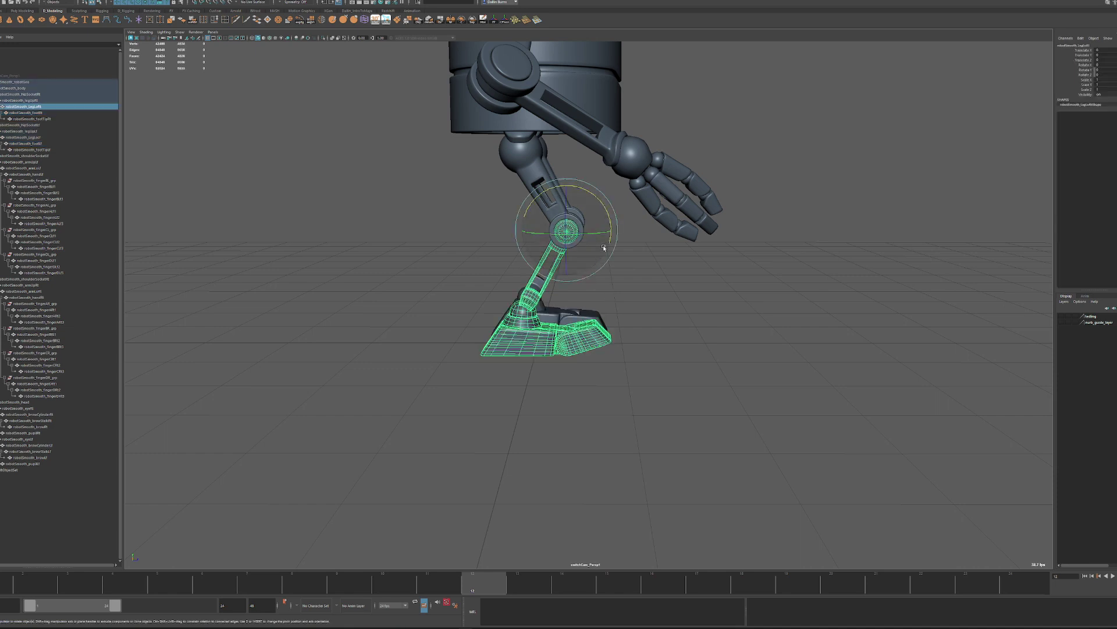
{"action": "left_click_drag", "start_coordinate": [604, 248], "coordinate": [639, 302]}
Rotate the right foot and its front tip so both sit level with the ground.
{"action": "left_click", "coordinate": [628, 319]}
{"action": "key", "text": "w"}
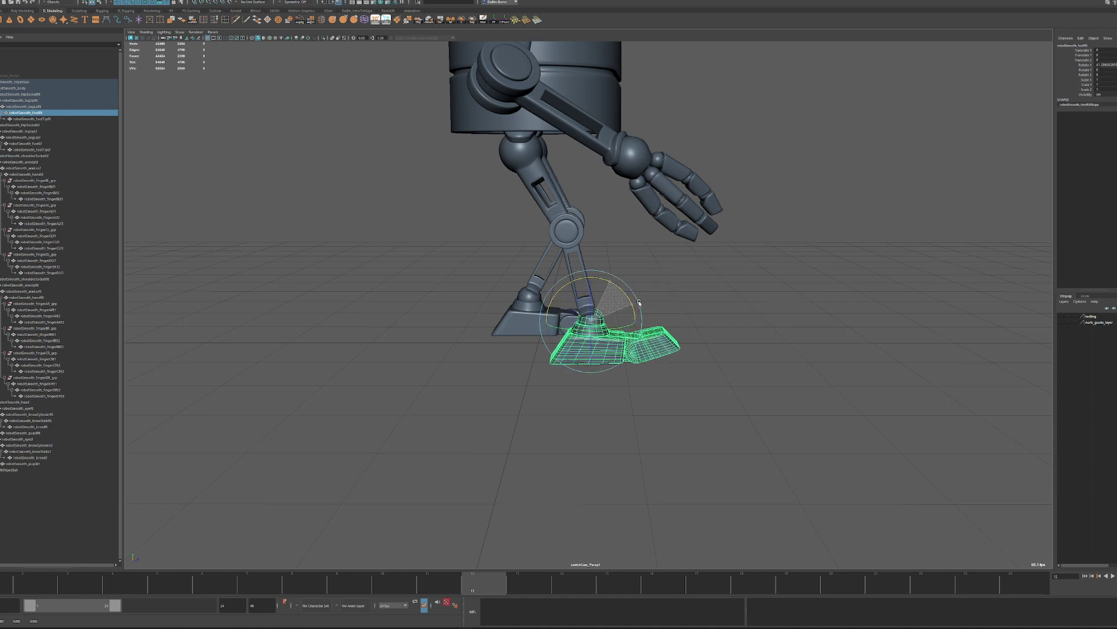
{"action": "left_click", "coordinate": [661, 334]}
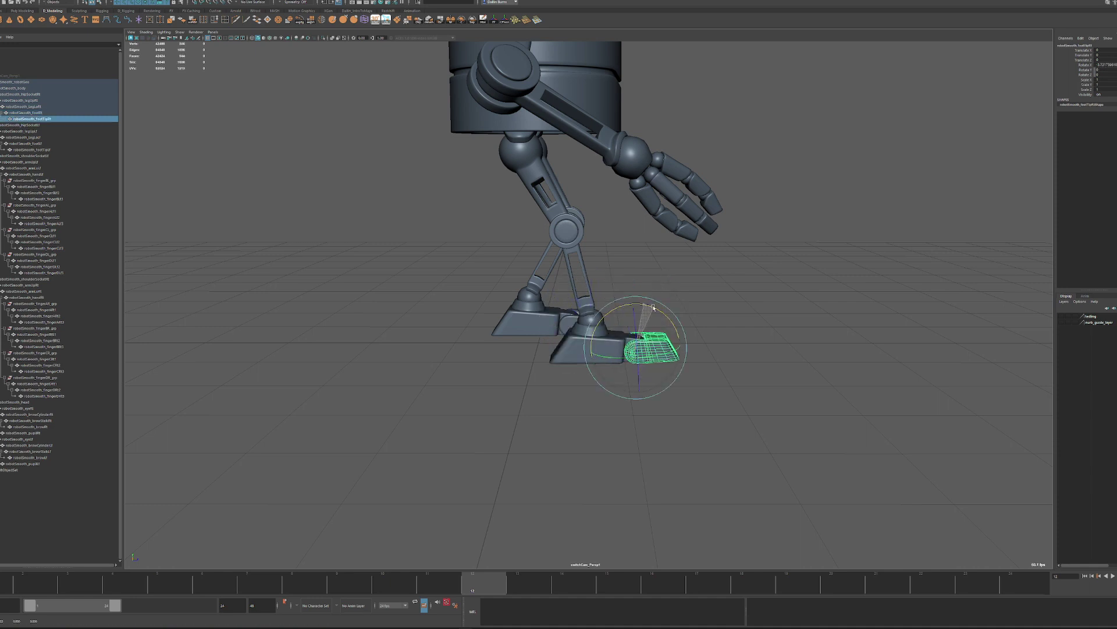
Swing the left upper leg backward and bend the lower leg back at the knee.
{"action": "left_click_drag", "start_coordinate": [569, 281], "coordinate": [646, 449], "text": "alt"}
{"action": "middle_click_drag", "start_coordinate": [638, 441], "coordinate": [603, 379], "text": "alt"}
{"action": "left_click_drag", "start_coordinate": [604, 379], "coordinate": [567, 343], "text": "alt"}
{"action": "left_click", "coordinate": [490, 170]}
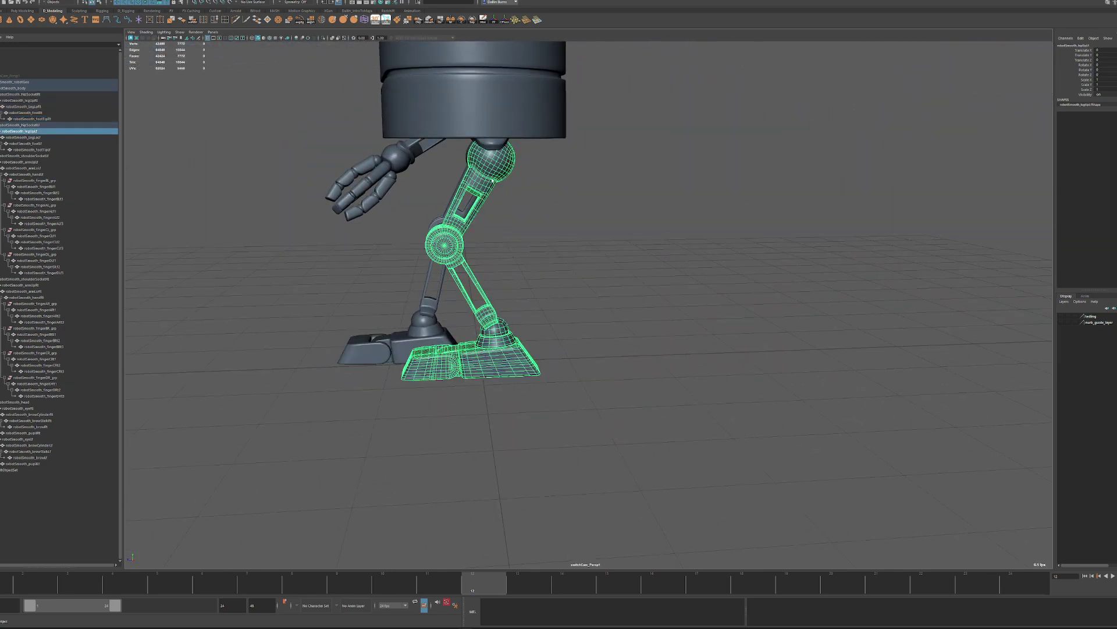
{"action": "left_click_drag", "start_coordinate": [449, 147], "coordinate": [524, 220]}
{"action": "left_click", "coordinate": [538, 276]}
Tilt the left foot heel-up and bend its front tip flat to the ground as in a walking push-off.
{"action": "left_click", "coordinate": [531, 370]}
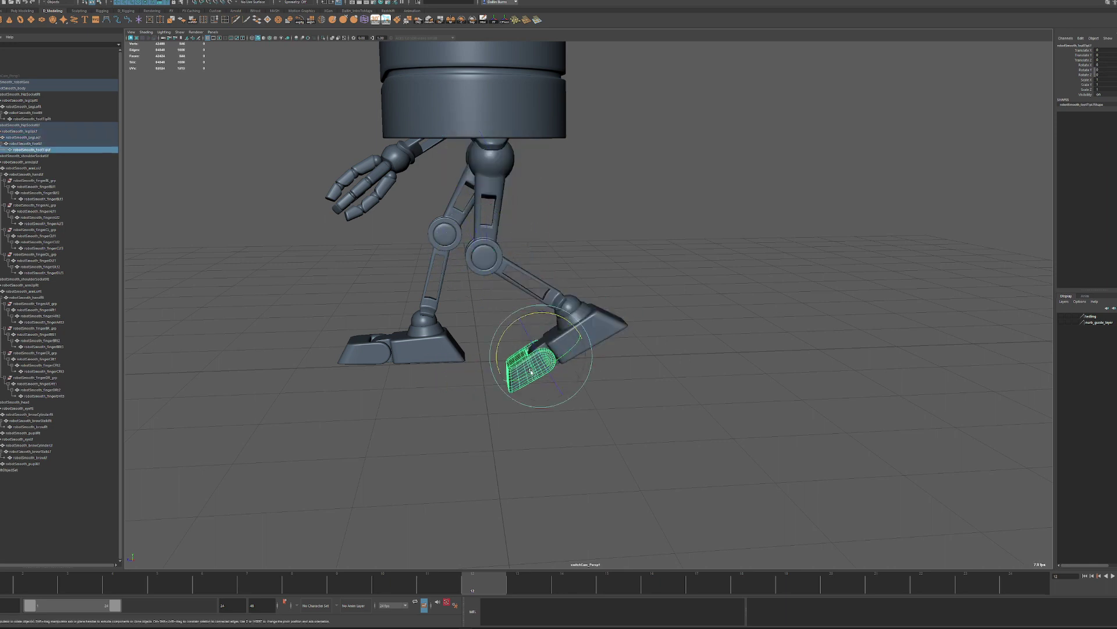
{"action": "left_click", "coordinate": [588, 330]}
{"action": "left_click_drag", "start_coordinate": [534, 280], "coordinate": [530, 293]}
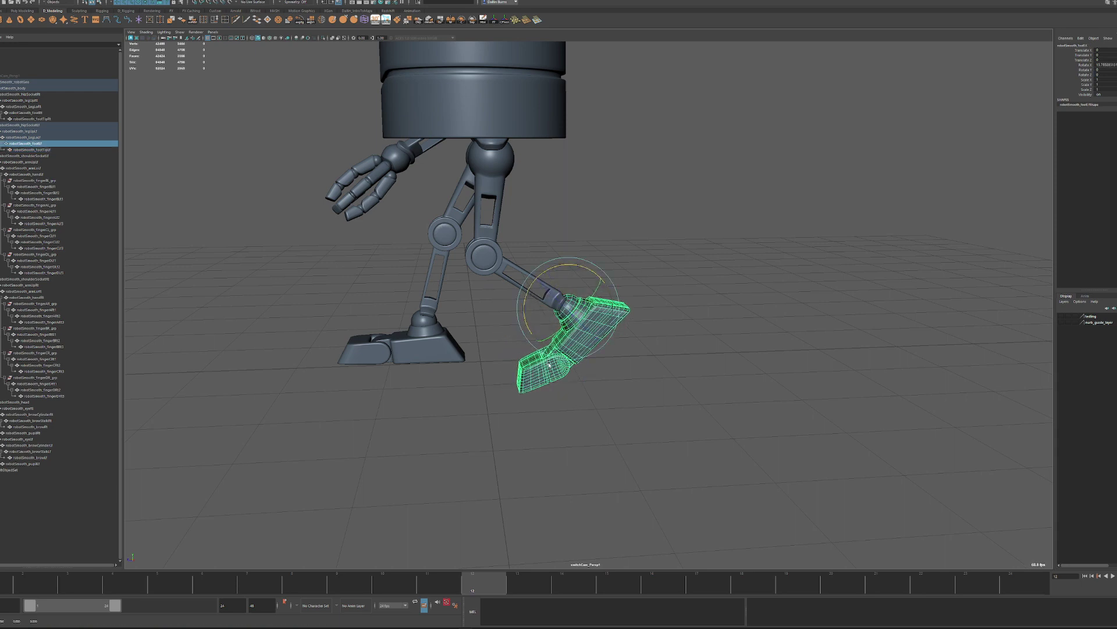
{"action": "left_click", "coordinate": [547, 365]}
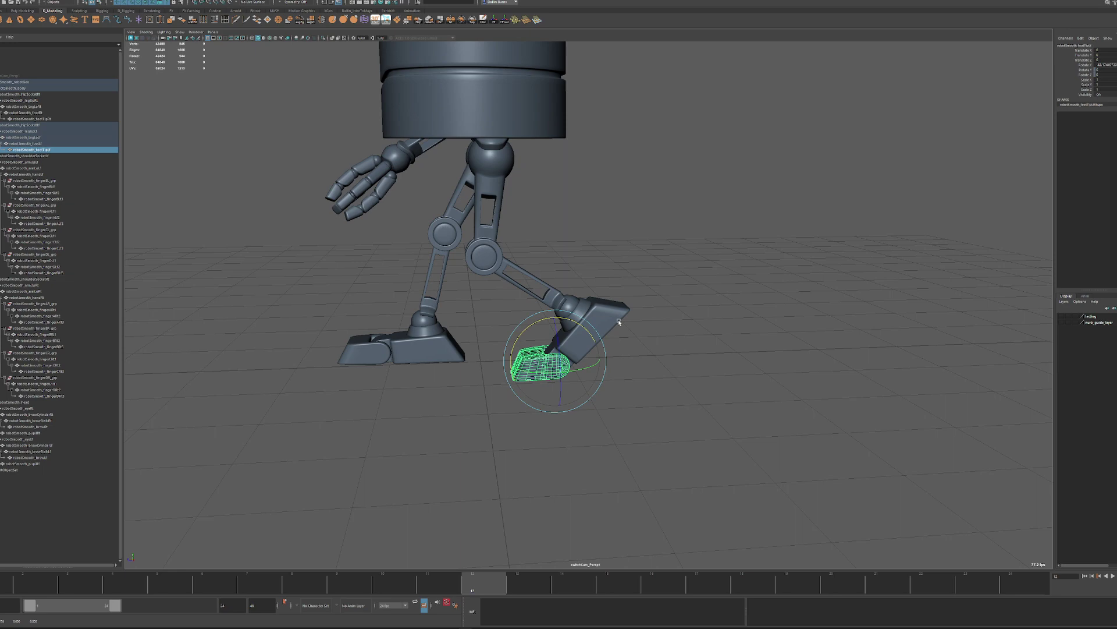
Raise the left upper arm outward from the shoulder and bend its forearm at the elbow.
{"action": "right_click_drag", "start_coordinate": [619, 322], "coordinate": [578, 361], "text": "alt"}
{"action": "left_click", "coordinate": [640, 356]}
{"action": "left_click_drag", "start_coordinate": [609, 364], "coordinate": [670, 284], "text": "alt"}
{"action": "left_click_drag", "start_coordinate": [632, 163], "coordinate": [669, 91]}
{"action": "middle_click_drag", "start_coordinate": [703, 69], "coordinate": [637, 241], "text": "alt"}
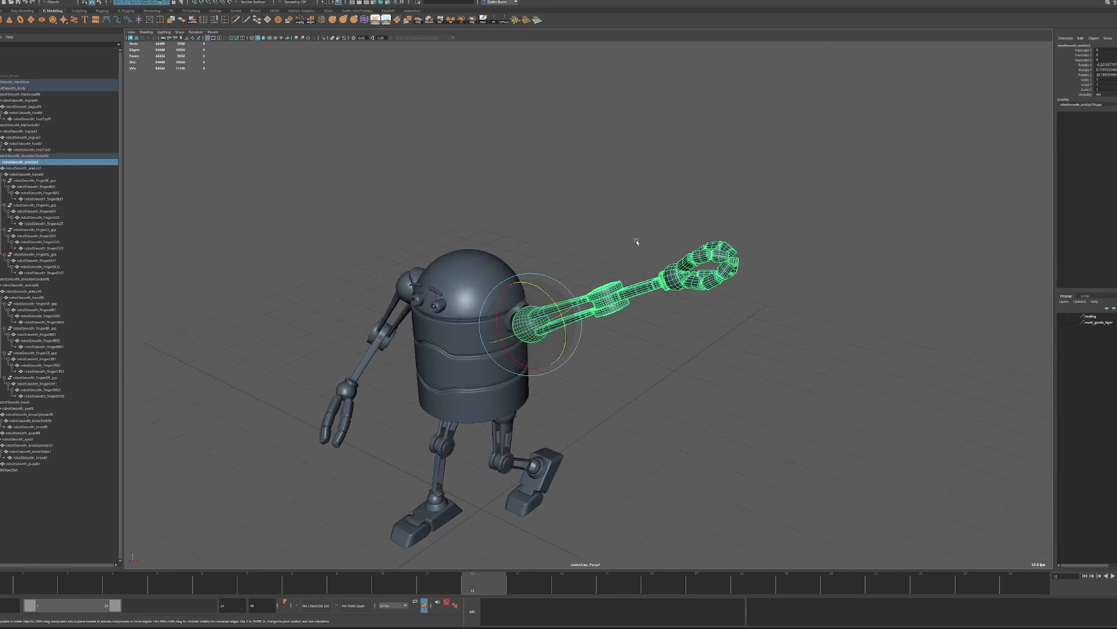
{"action": "left_click_drag", "start_coordinate": [527, 327], "coordinate": [553, 366]}
{"action": "left_click", "coordinate": [590, 323]}
{"action": "left_click_drag", "start_coordinate": [567, 372], "coordinate": [630, 366], "text": "alt"}
{"action": "left_click_drag", "start_coordinate": [751, 322], "coordinate": [809, 330], "text": "alt"}
{"action": "left_click", "coordinate": [920, 293]}
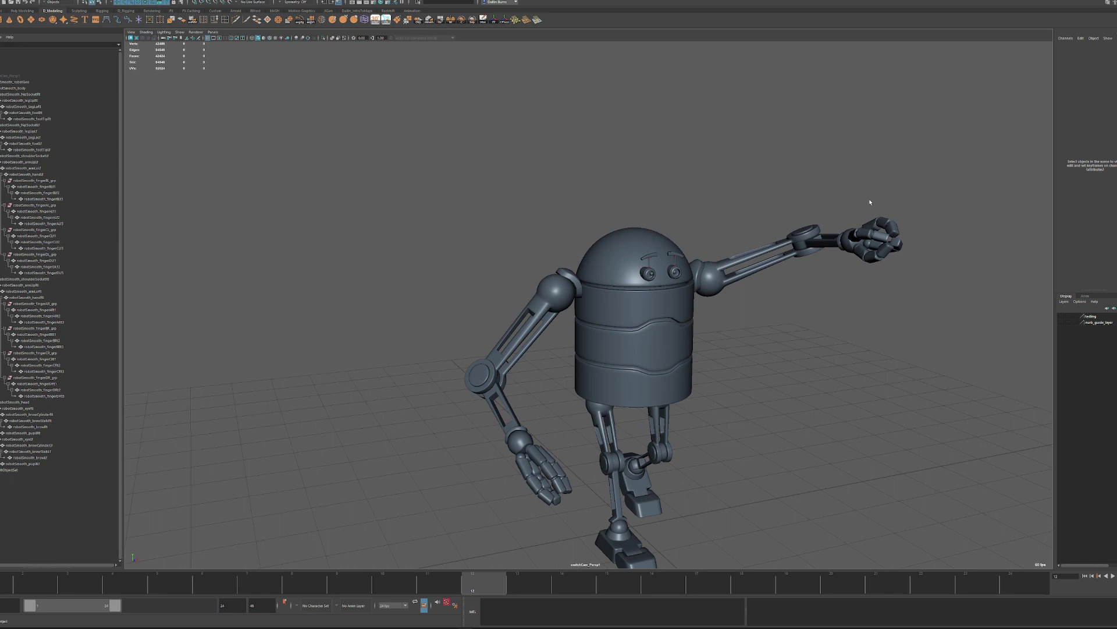
Select all left-hand finger segments and rotate them open so the fingers fan out.
{"action": "left_click_drag", "start_coordinate": [871, 203], "coordinate": [909, 262]}
{"action": "left_click_drag", "start_coordinate": [905, 259], "coordinate": [959, 285], "text": "alt"}
{"action": "left_click_drag", "start_coordinate": [949, 270], "coordinate": [876, 274]}
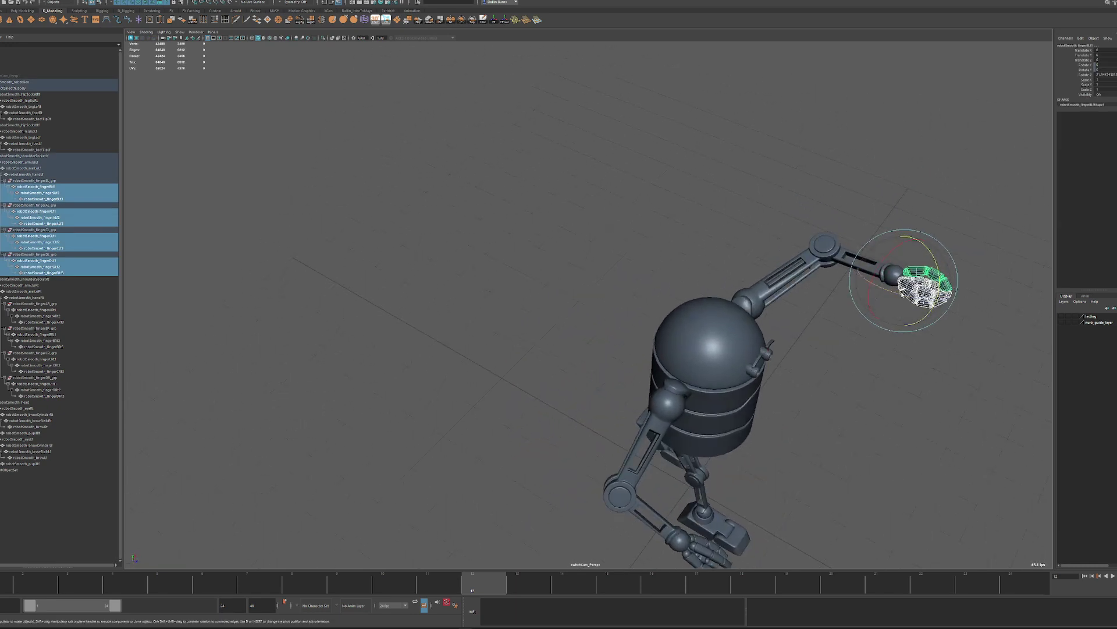
{"action": "left_click_drag", "start_coordinate": [884, 346], "coordinate": [585, 306], "text": "alt"}
{"action": "left_click", "coordinate": [593, 172]}
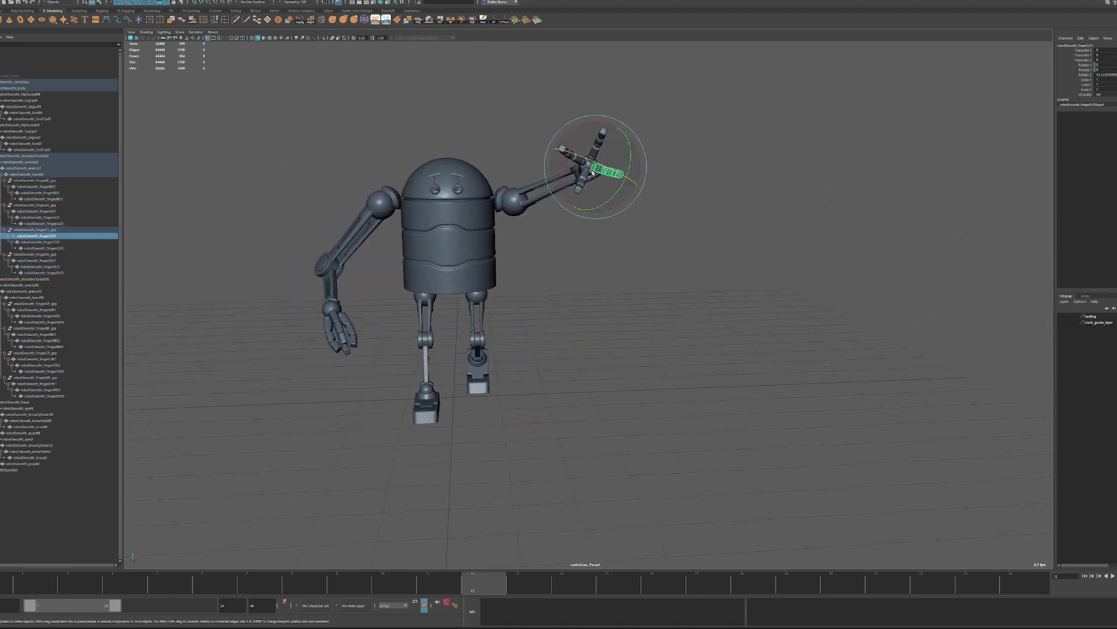
Rotate the left hand at the wrist so the open palm faces forward in a wave.
{"action": "left_click", "coordinate": [590, 167]}
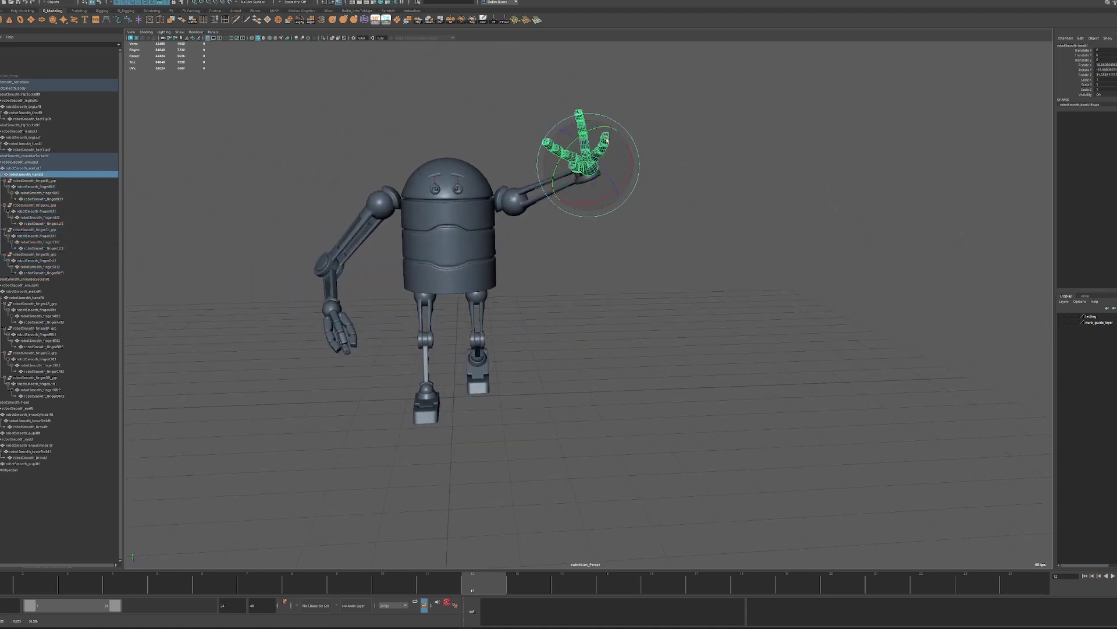
{"action": "left_click_drag", "start_coordinate": [603, 157], "coordinate": [601, 161]}
{"action": "right_click_drag", "start_coordinate": [596, 182], "coordinate": [636, 189], "text": "alt"}
{"action": "middle_click_drag", "start_coordinate": [636, 190], "coordinate": [728, 264], "text": "alt"}
{"action": "right_click_drag", "start_coordinate": [728, 265], "coordinate": [705, 269], "text": "alt"}
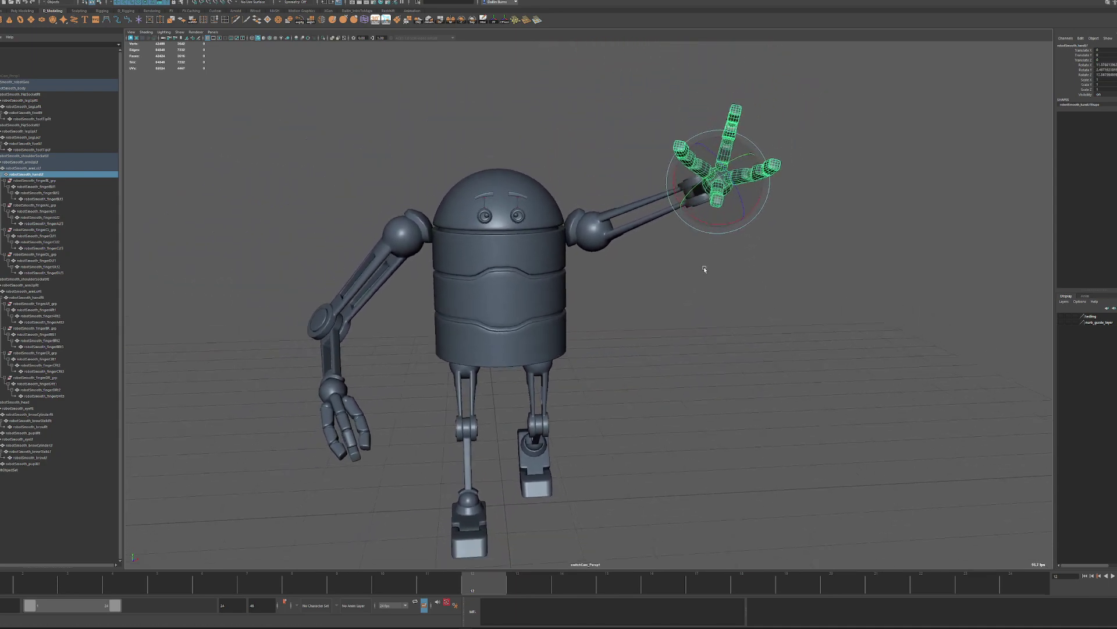